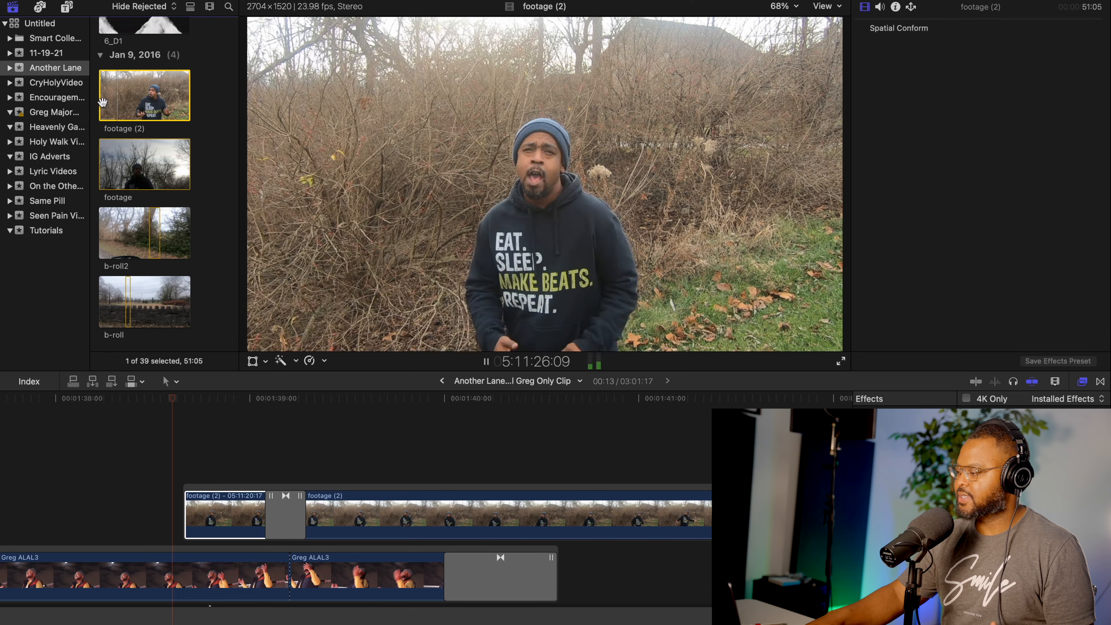
# Play back the ungraded source clips "footage (2)" and "footage" in the Another Lane event.
pyautogui.press('space')
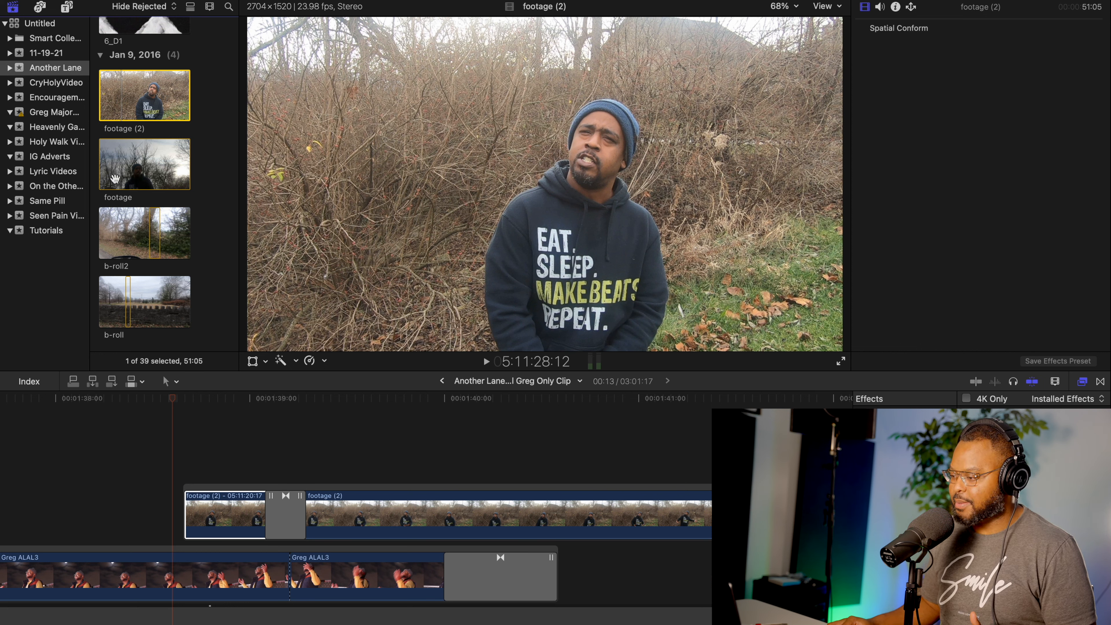
pyautogui.click(103, 169)
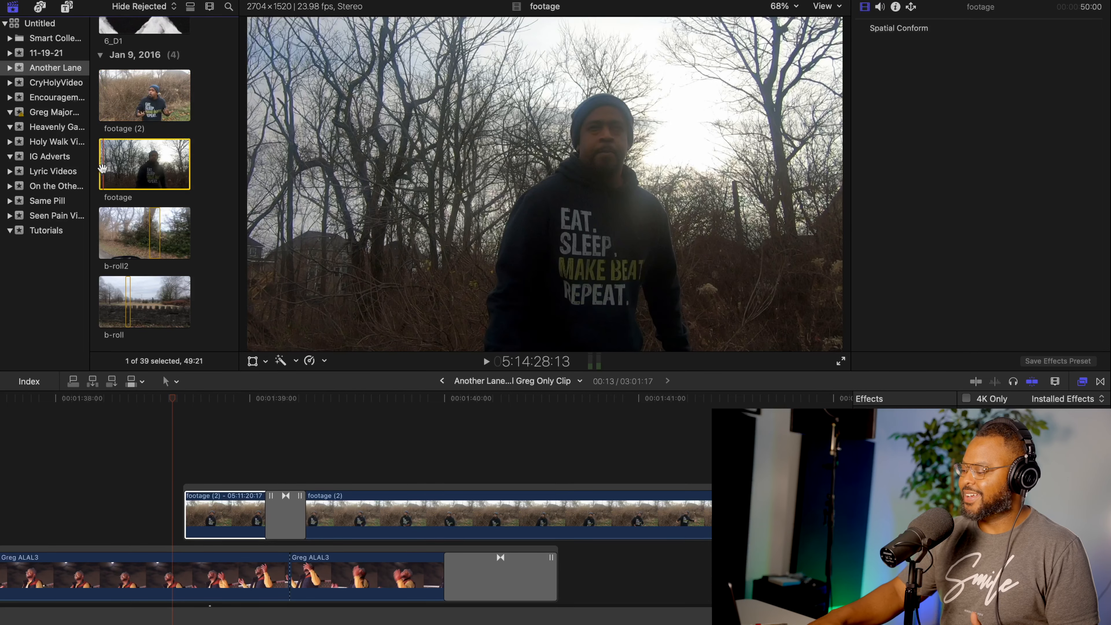
pyautogui.press('space')
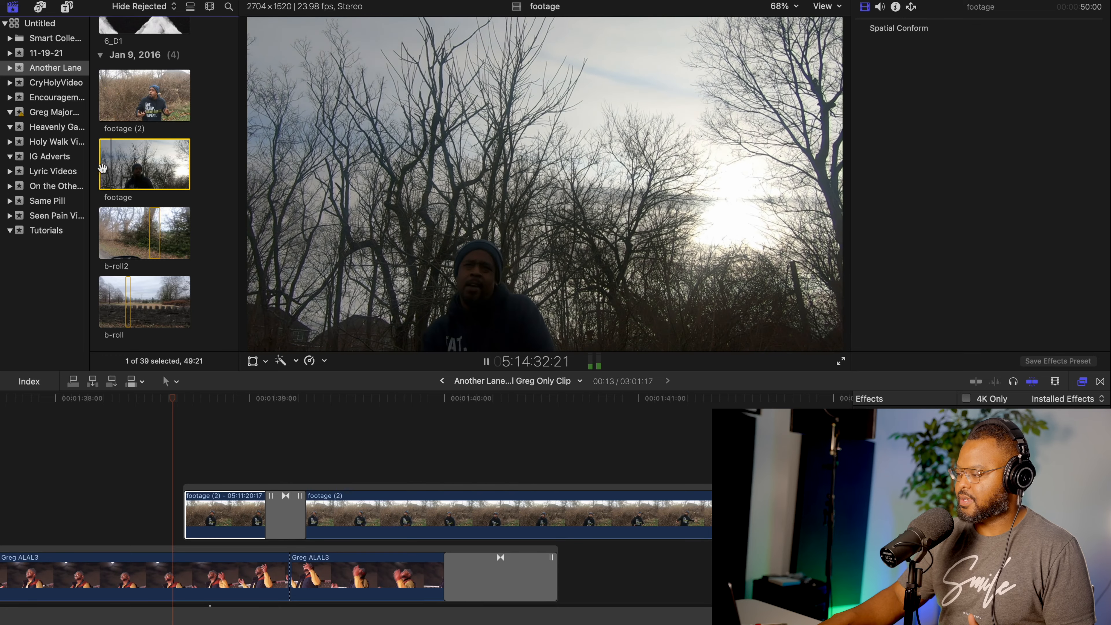
pyautogui.press('space')
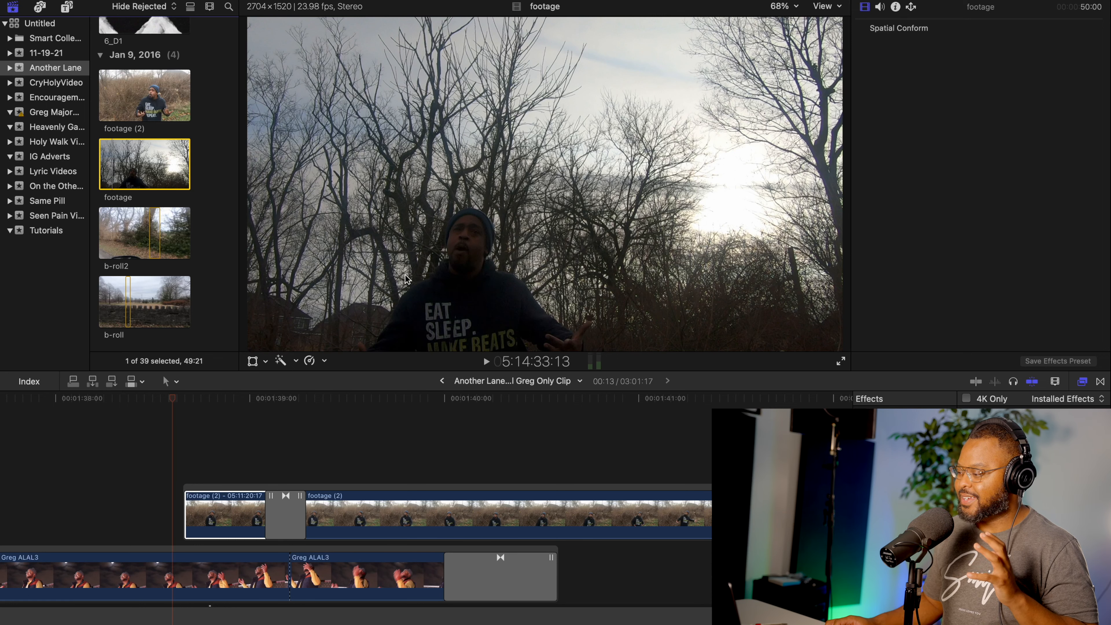
pyautogui.press('space')
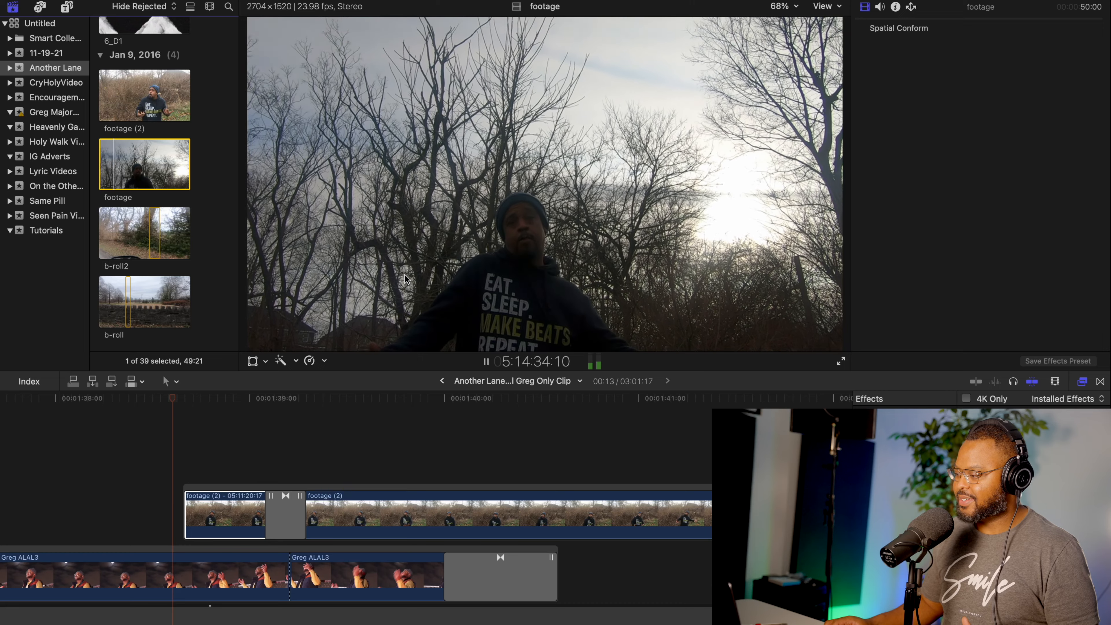
pyautogui.press('space')
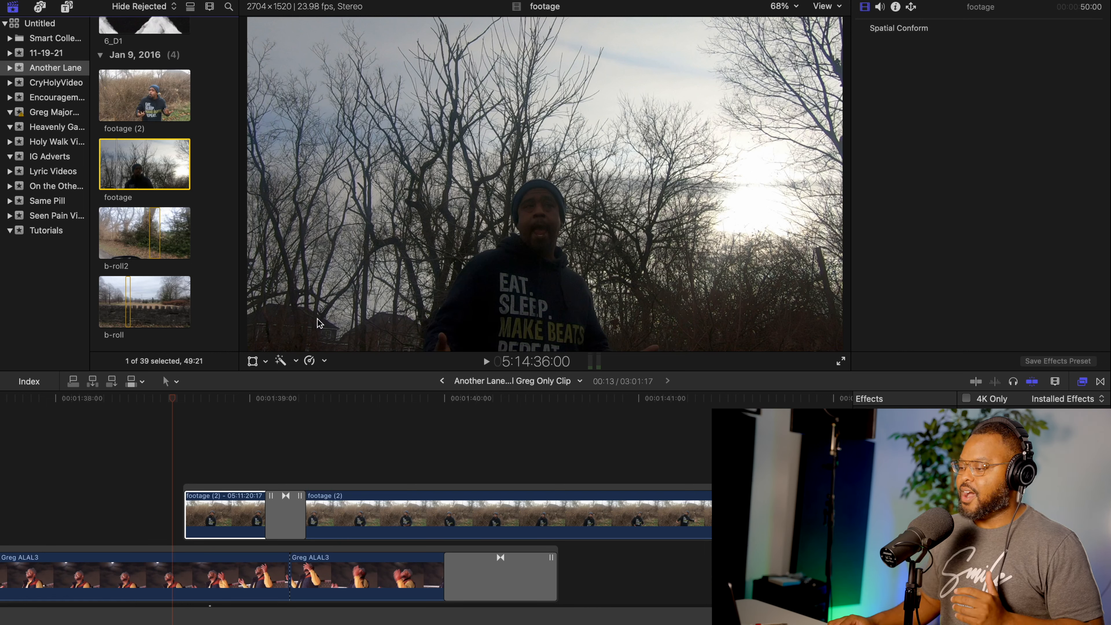
# Select the longer footage (2) clip in the timeline and compare it with all effects, and the Custom LUT alone, switched off and on.
pyautogui.click(136, 401)
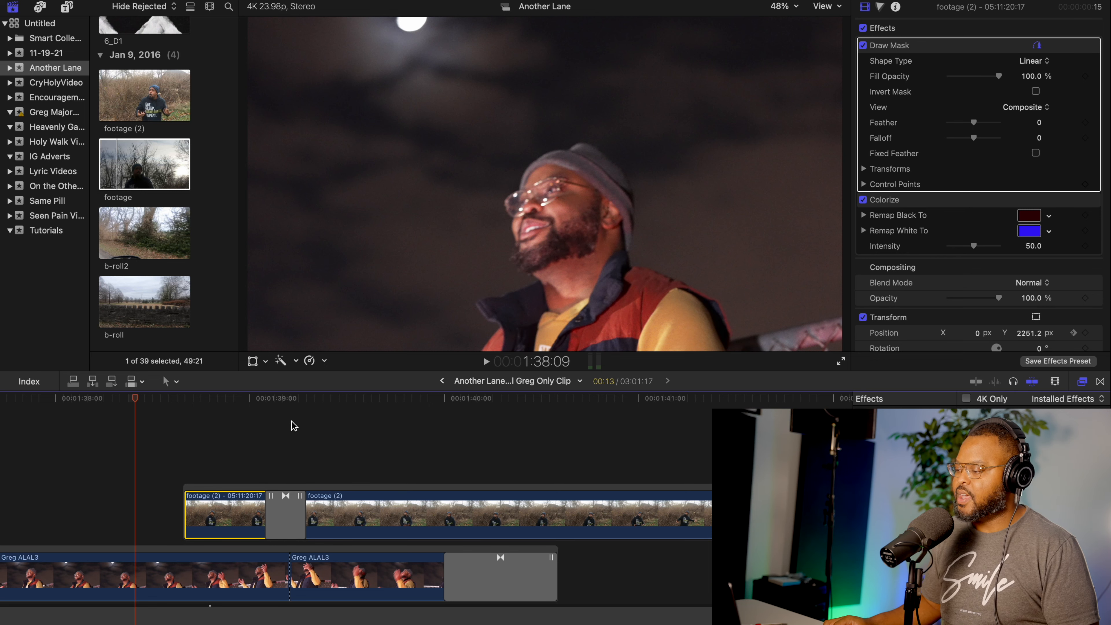
pyautogui.click(604, 398)
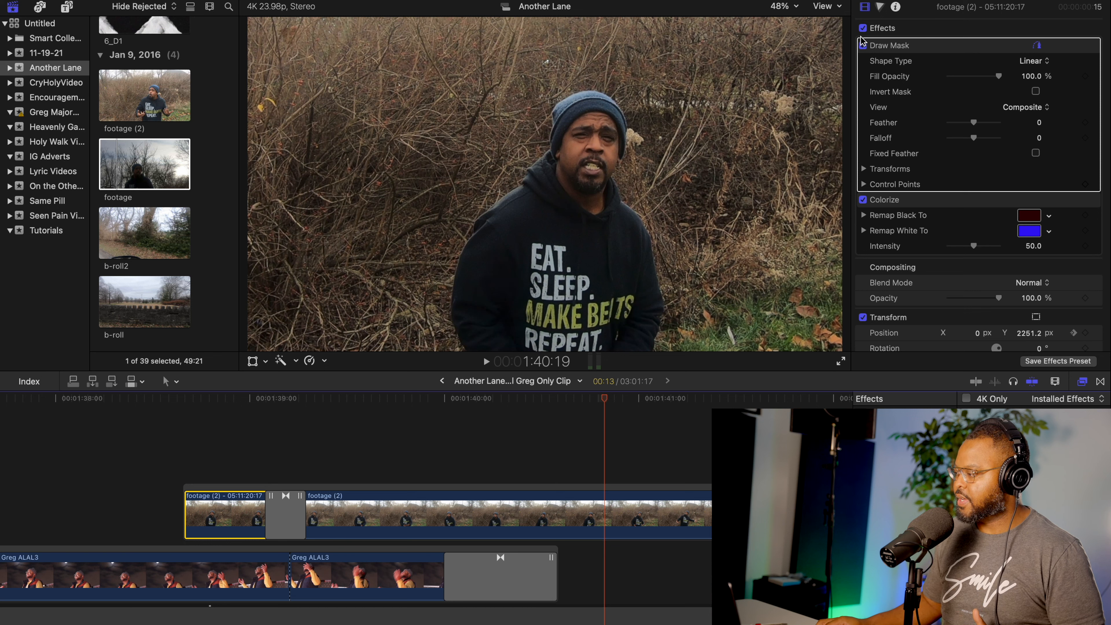
pyautogui.click(1005, 0)
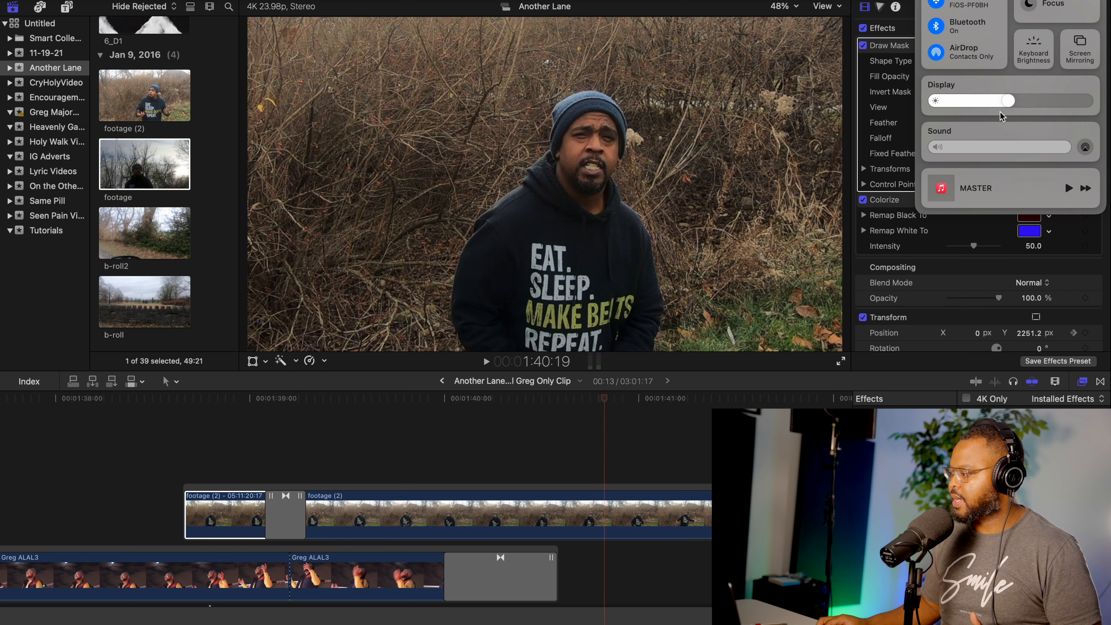
pyautogui.click(804, 0)
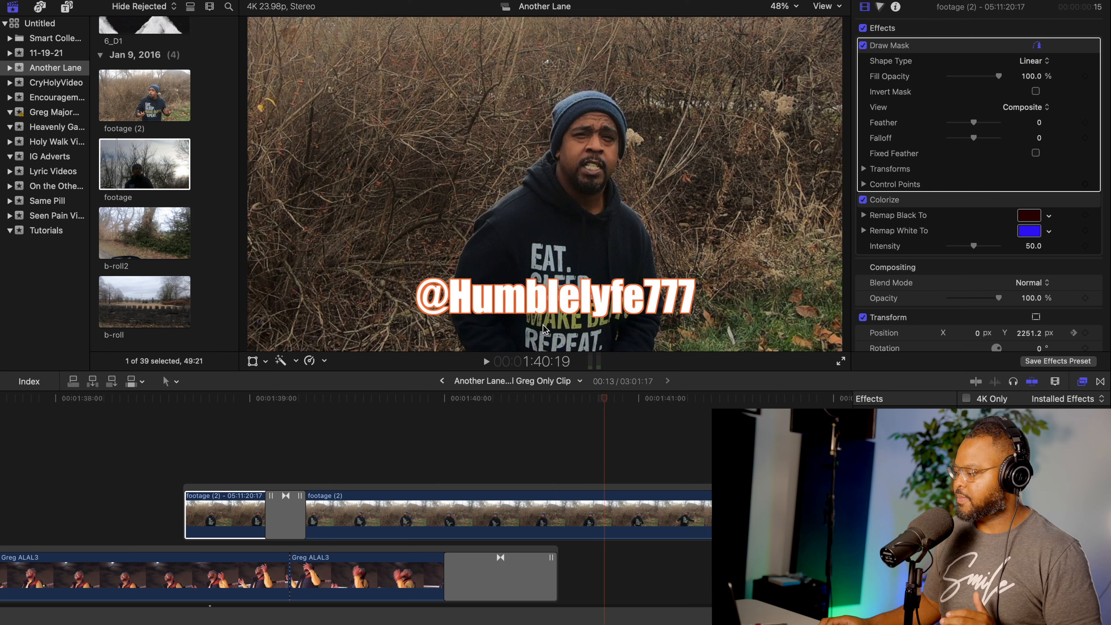
pyautogui.click(379, 511)
pyautogui.click(390, 408)
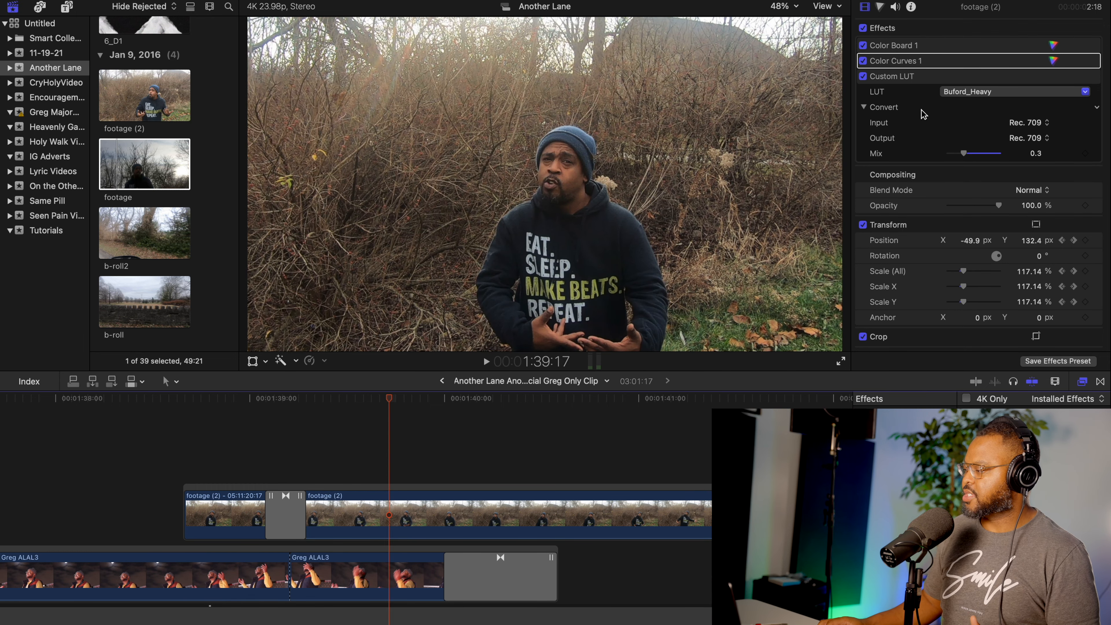
pyautogui.click(862, 28)
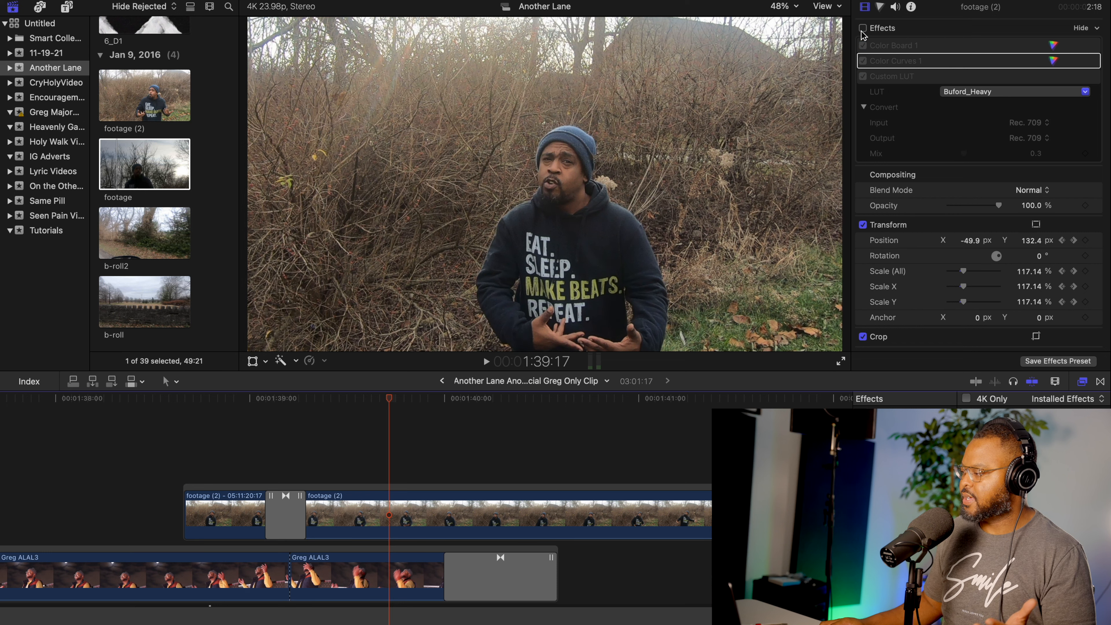
pyautogui.click(862, 28)
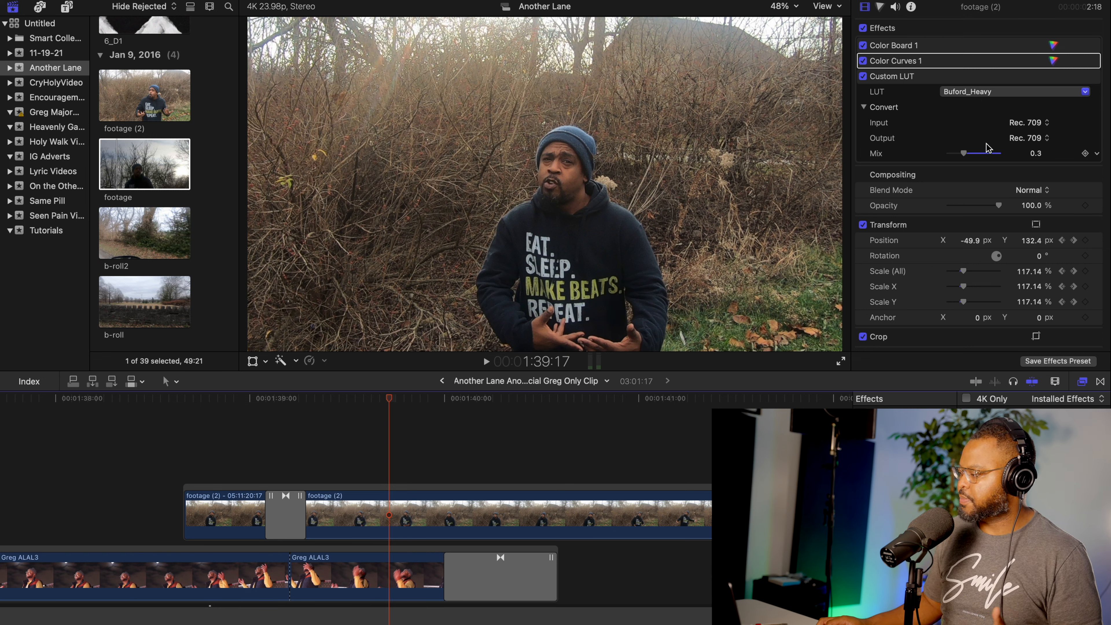
pyautogui.click(862, 77)
pyautogui.click(863, 77)
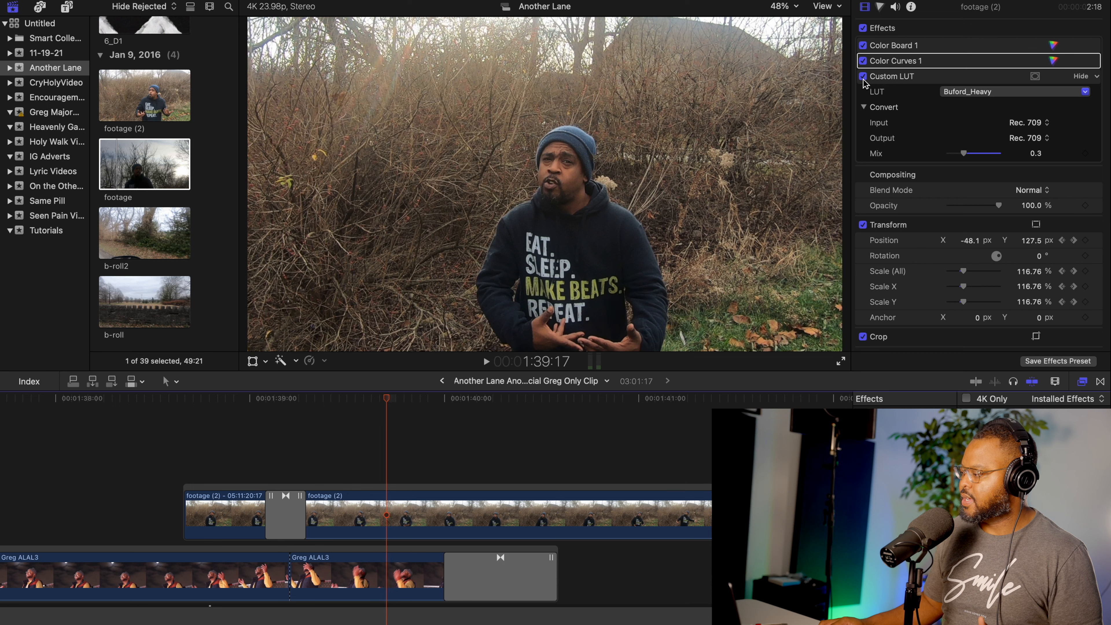
# Examine the Color Board 1 saturation and exposure settings and the Color Curves 1 settings of the footage (2) clip.
pyautogui.click(990, 51)
pyautogui.click(1025, 48)
pyautogui.click(979, 51)
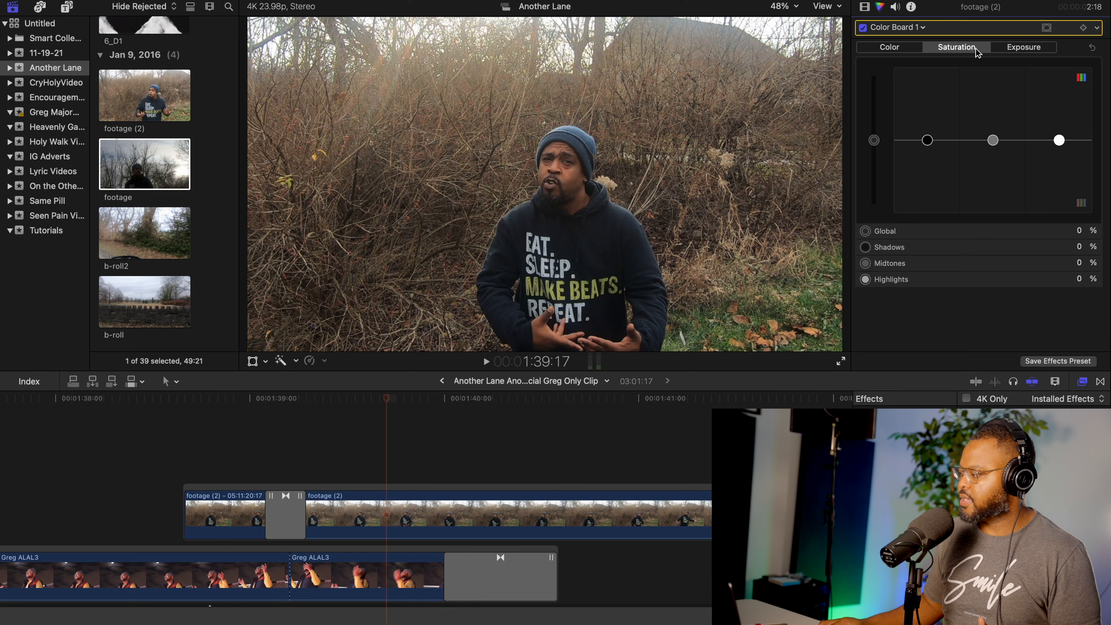
pyautogui.click(863, 6)
pyautogui.click(961, 63)
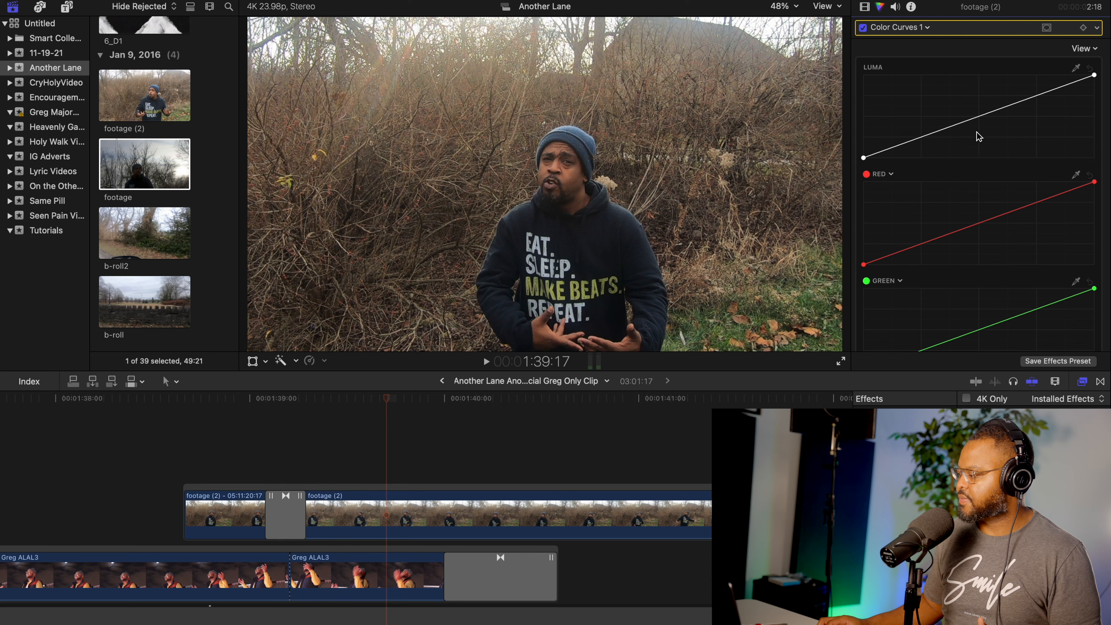
pyautogui.scroll(-5, 987, 241)
pyautogui.scroll(5, 892, 66)
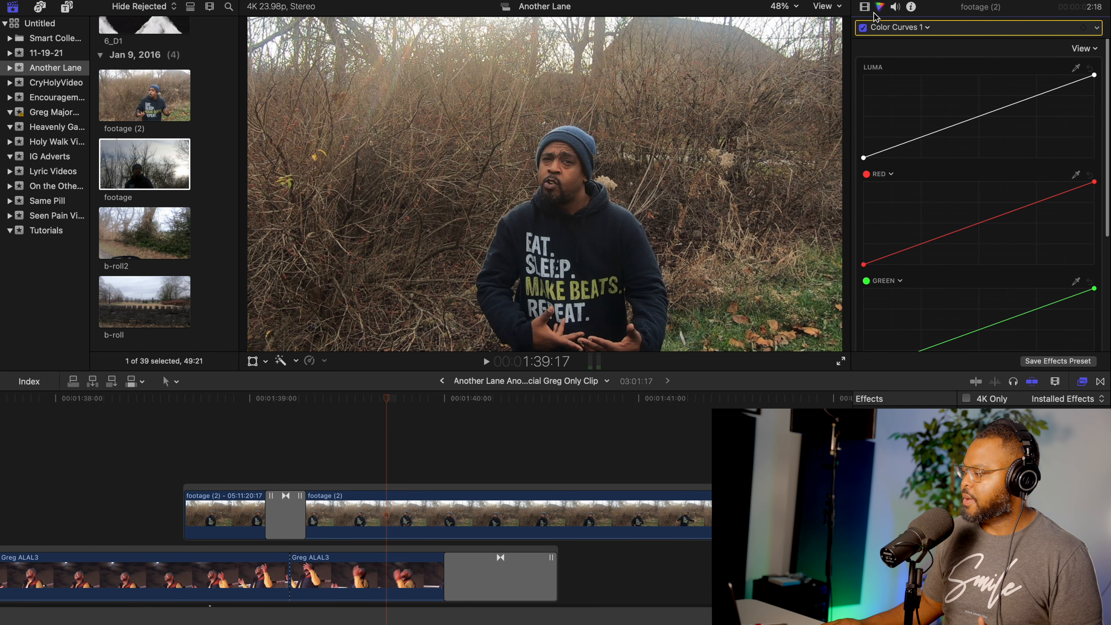
pyautogui.click(864, 7)
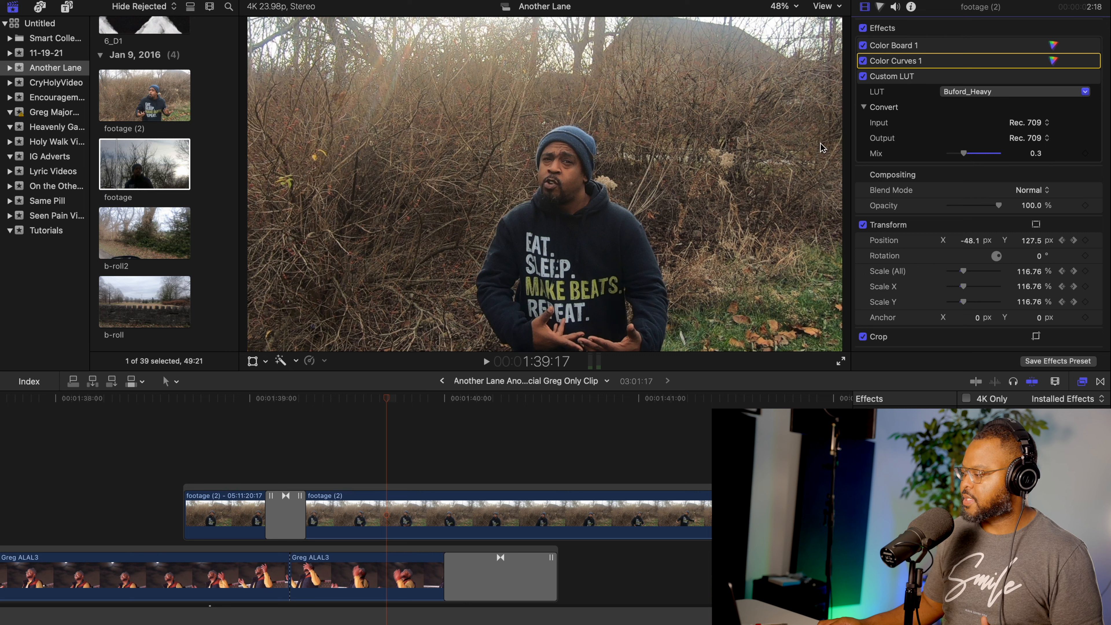
# Preview the Buford_Heavy Custom LUT at a mix of 1.0 and settle its mix at 0.29.
pyautogui.click(961, 80)
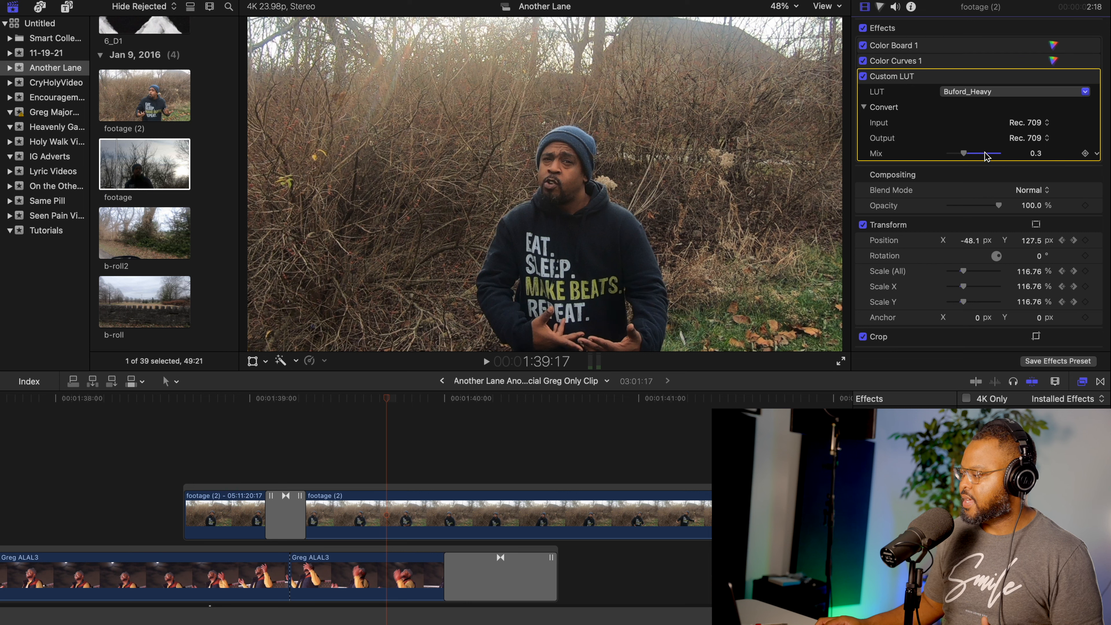
pyautogui.moveTo(963, 154); pyautogui.dragTo(999, 154)
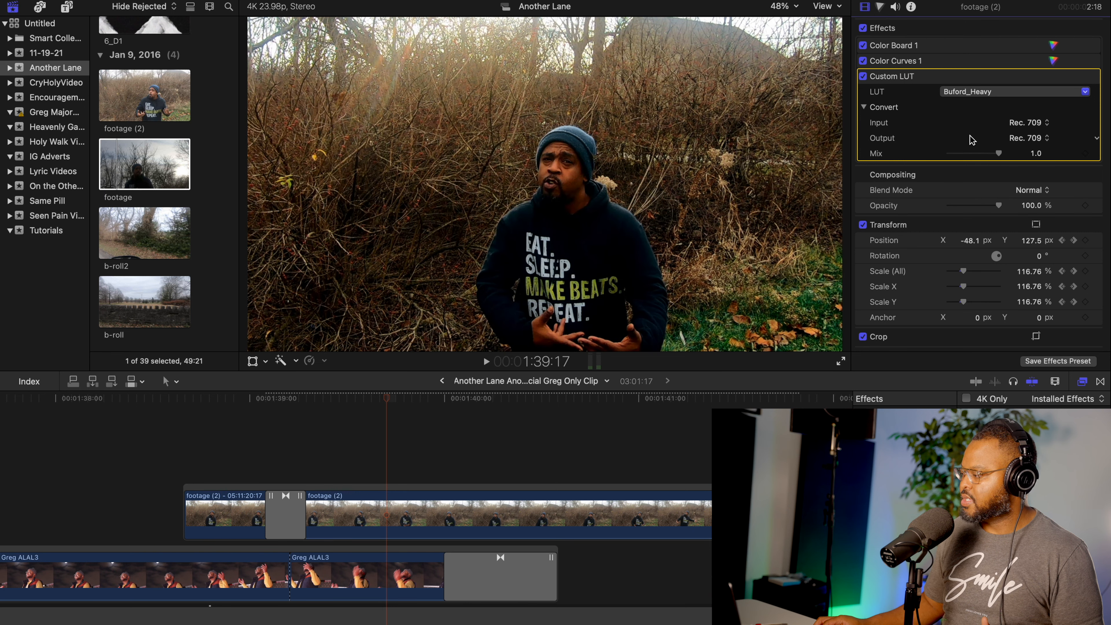
pyautogui.moveTo(998, 154); pyautogui.dragTo(965, 159)
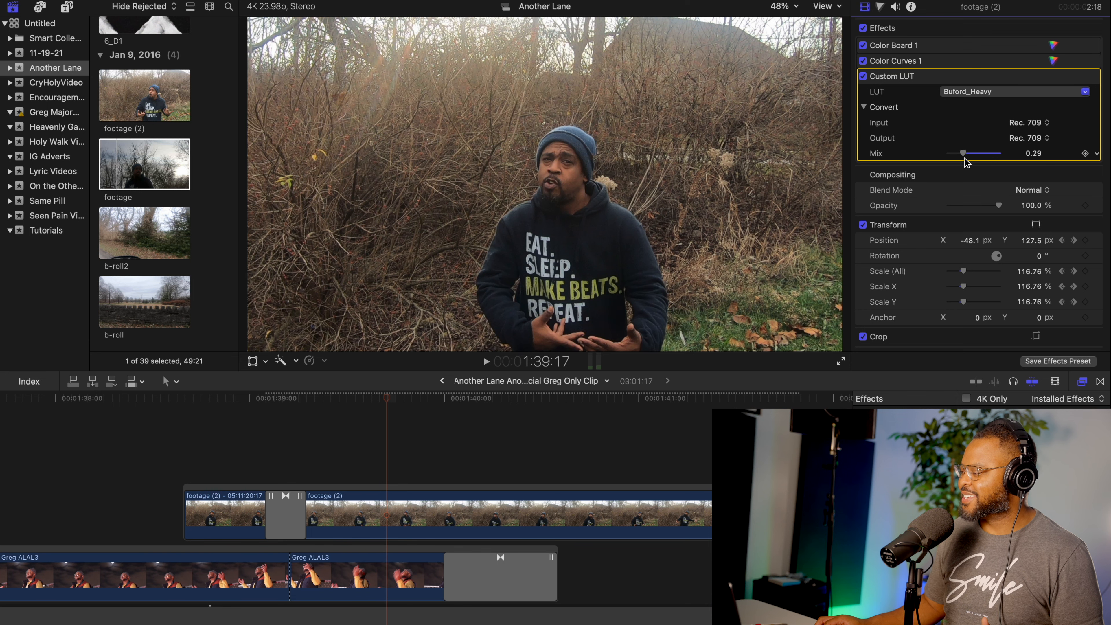
# Go to the footage clip at 1:42:01 in the timeline and compare it with all its effects switched off and on.
pyautogui.hscroll(5, 525, 420)
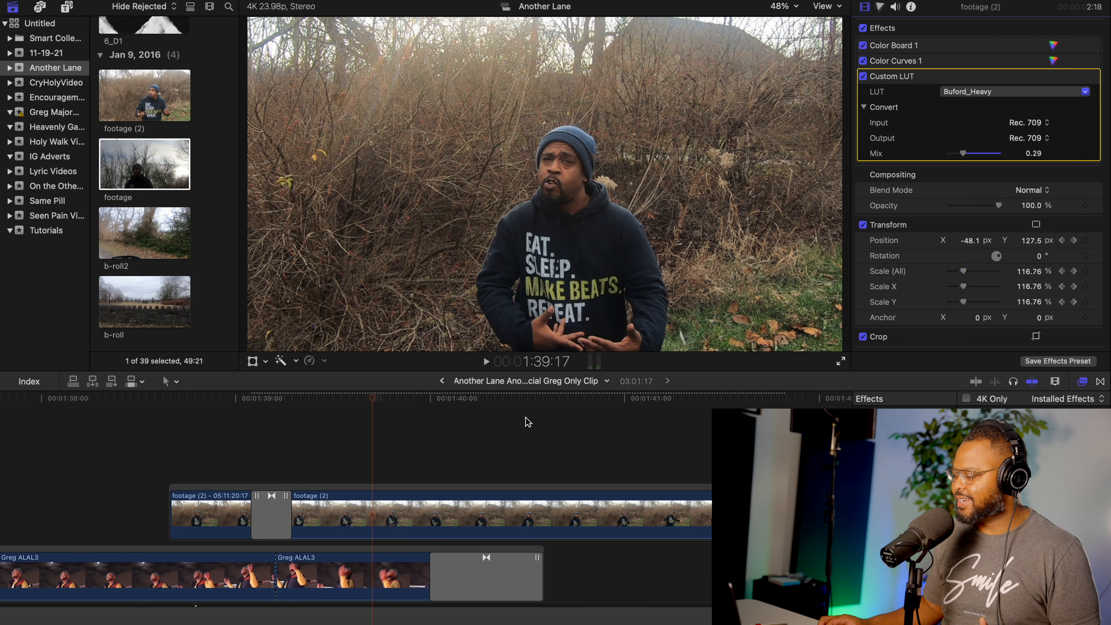
pyautogui.click(756, 405)
pyautogui.hscroll(2, 754, 481)
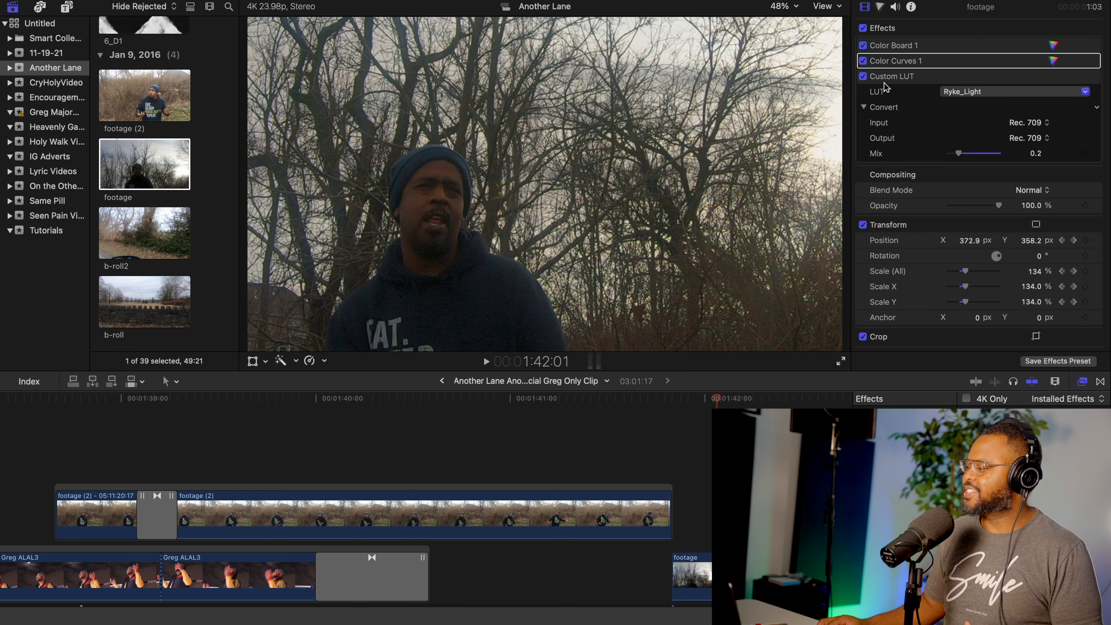
pyautogui.click(863, 28)
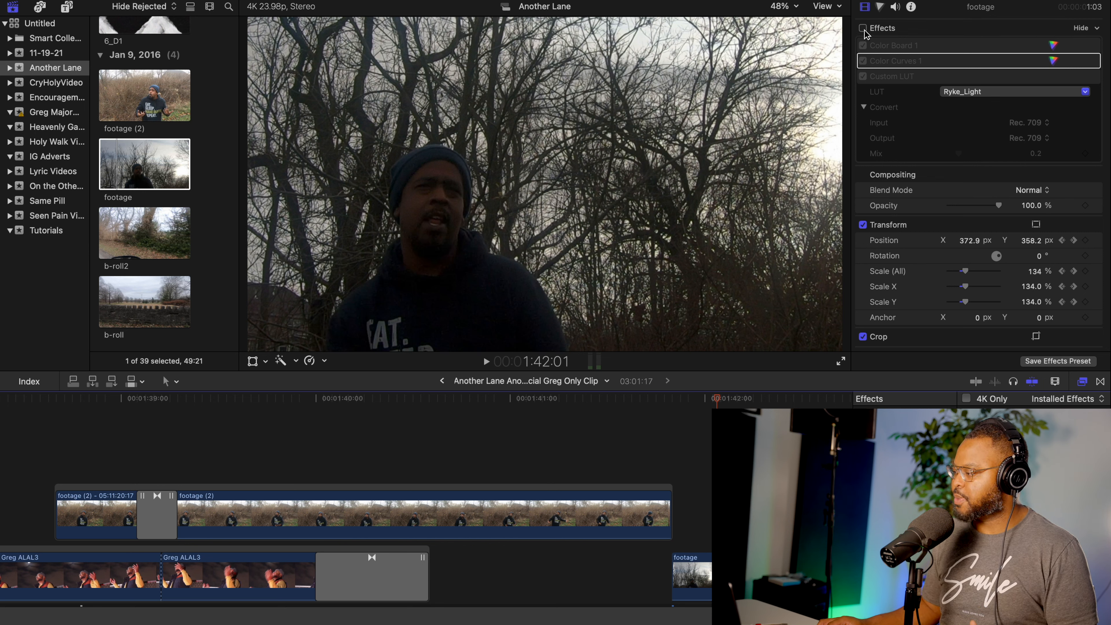
pyautogui.click(863, 28)
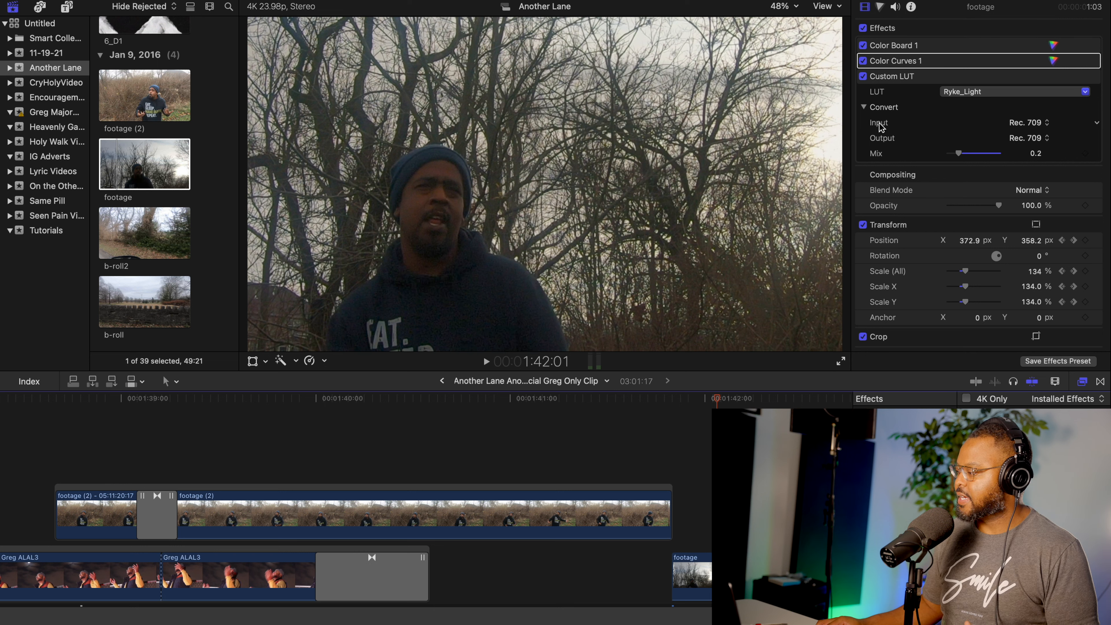
# Disable Color Curves 1 and the Custom LUT on the footage clip and open the exposure settings of Color Board 1.
pyautogui.click(863, 61)
pyautogui.click(863, 76)
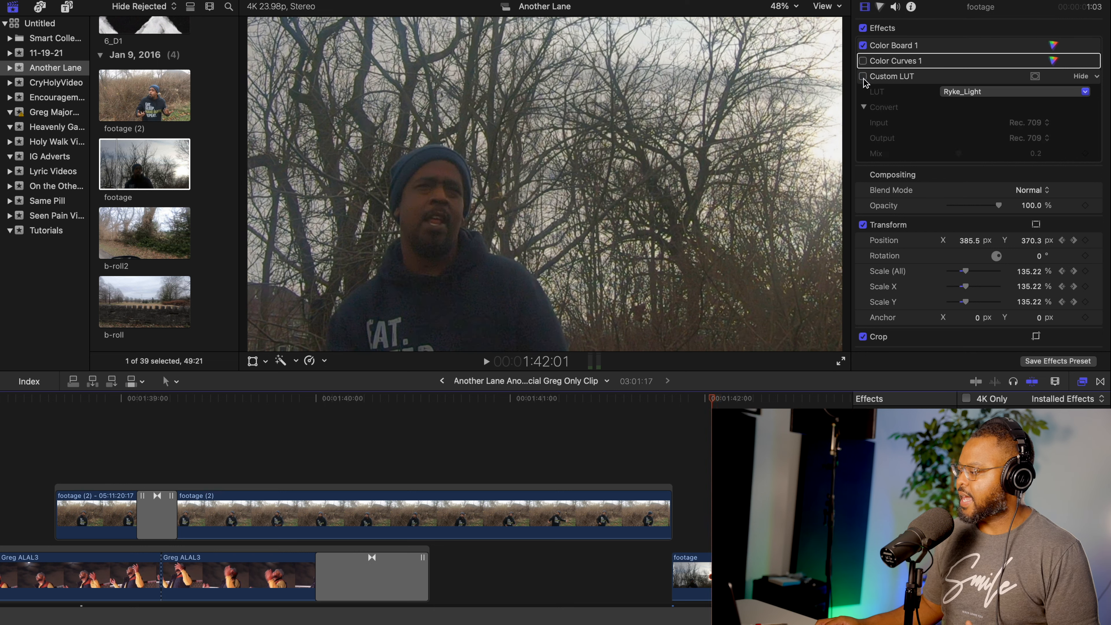
pyautogui.click(992, 45)
pyautogui.doubleClick(992, 46)
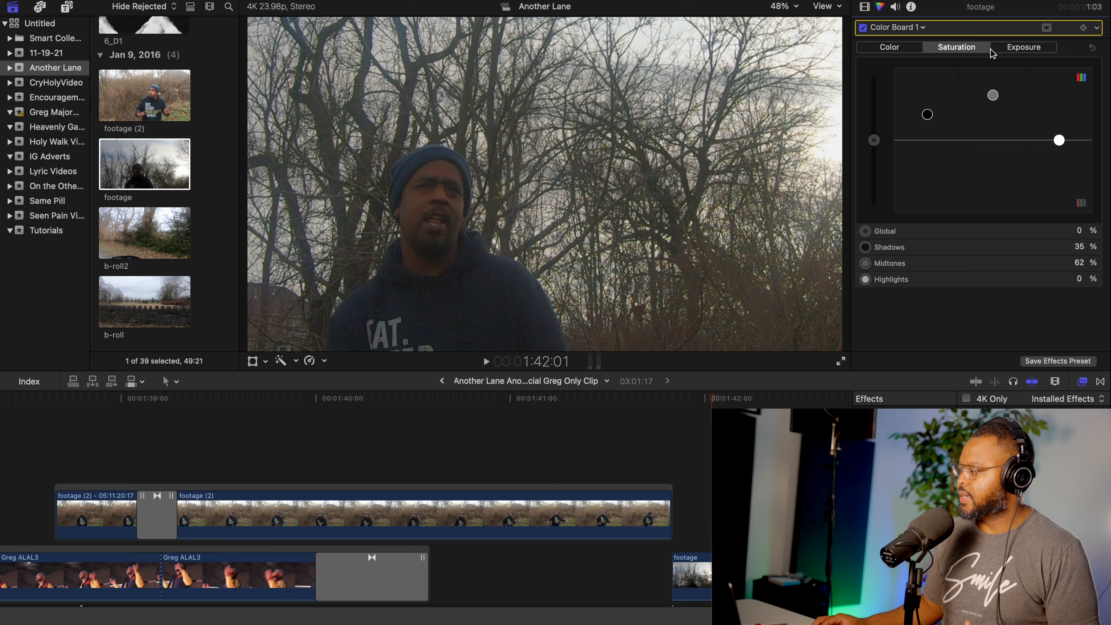
pyautogui.click(1020, 47)
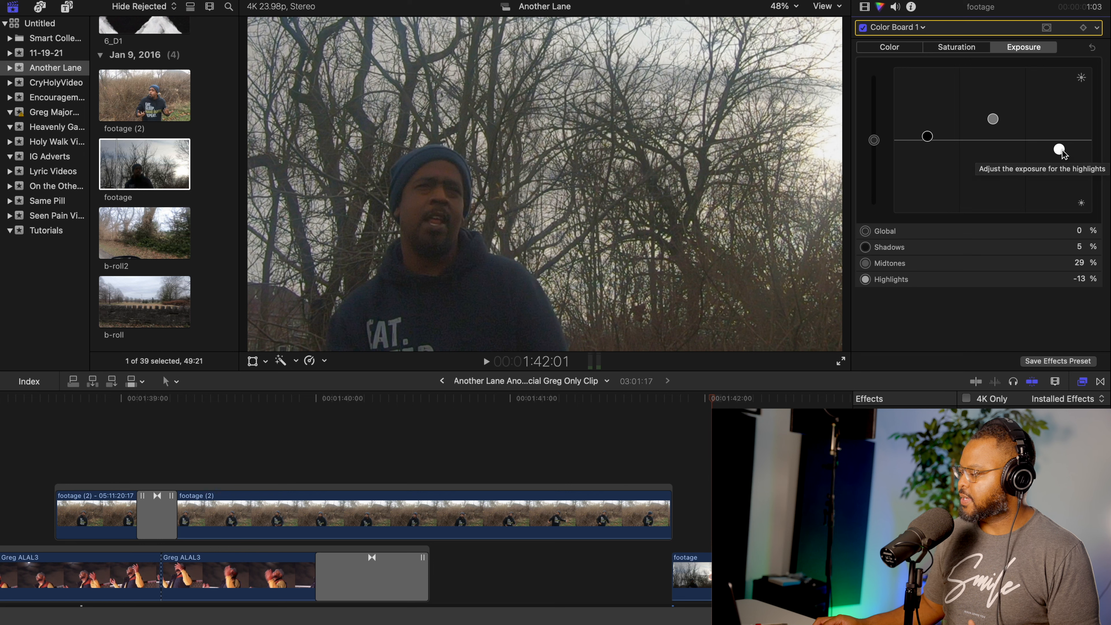
# At 1:42:07 in the footage clip, try lowering the highlights exposure strongly and return it to -13%.
pyautogui.hscroll(5, 620, 451)
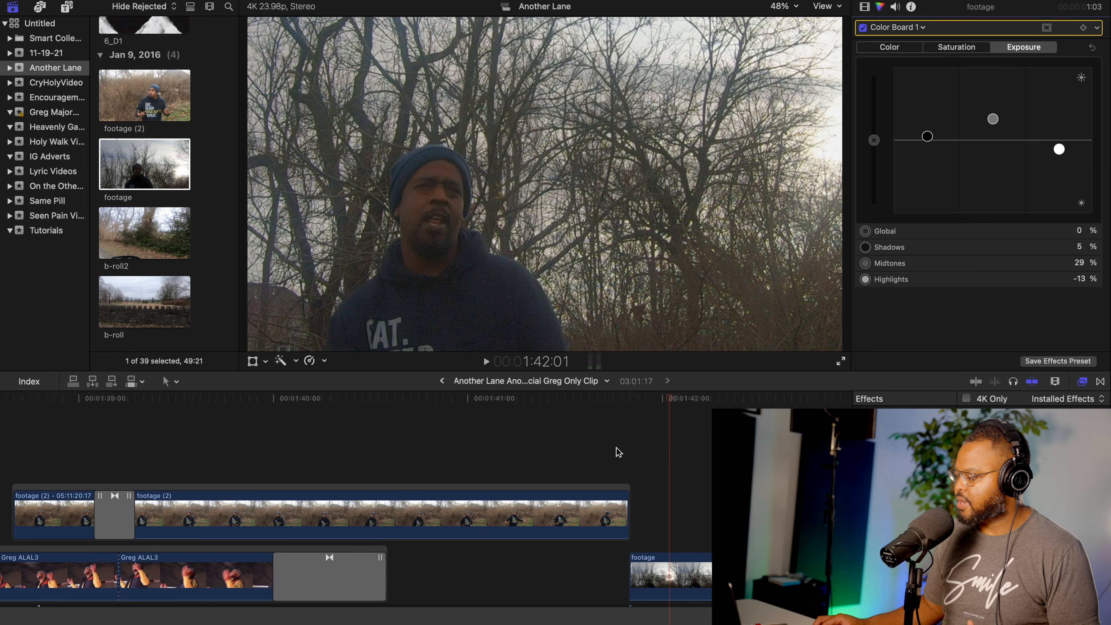
pyautogui.moveTo(613, 405); pyautogui.dragTo(642, 400)
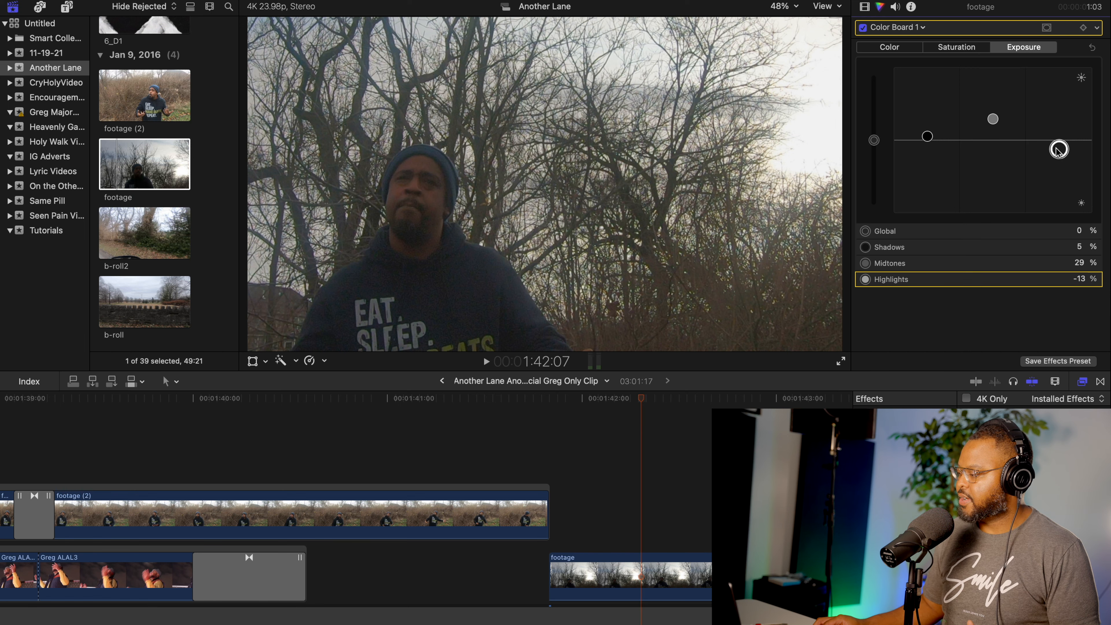
pyautogui.moveTo(1058, 151); pyautogui.dragTo(1051, 264)
pyautogui.moveTo(1058, 213); pyautogui.dragTo(1047, 152)
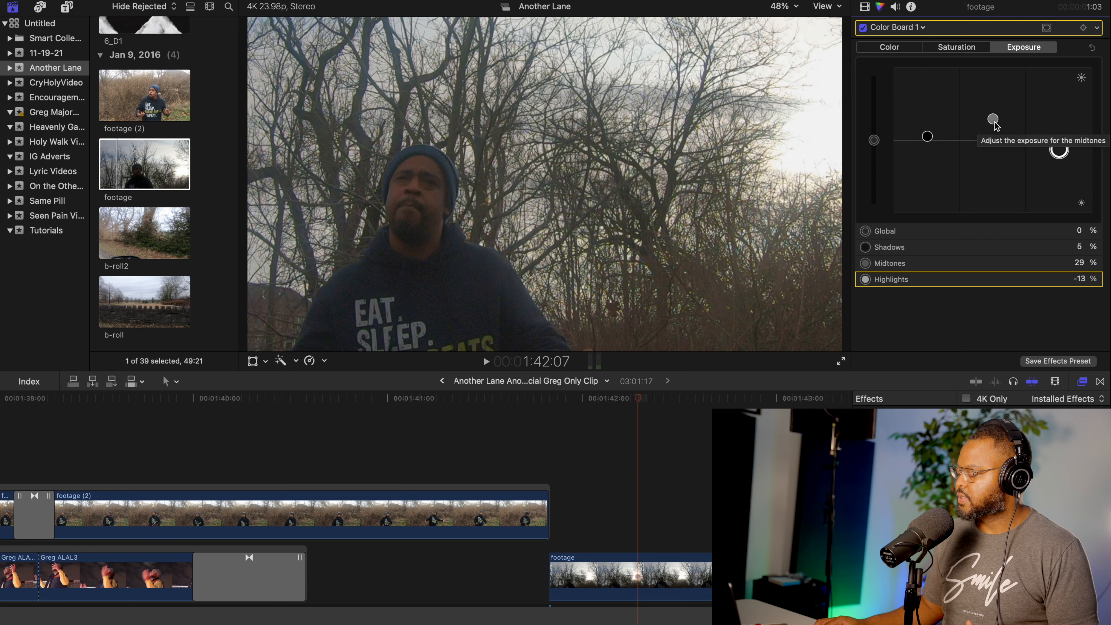
# Set the footage clip's midtones exposure to 28%, keep shadows at 5%, and show the Color Board saturation settings.
pyautogui.click(995, 126)
pyautogui.moveTo(996, 126)
pyautogui.mouseDown()
pyautogui.moveTo(994, 117)
pyautogui.moveTo(993, 154)
pyautogui.moveTo(1008, 58)
pyautogui.moveTo(987, 221)
pyautogui.moveTo(991, 110)
pyautogui.moveTo(991, 123)
pyautogui.mouseUp()
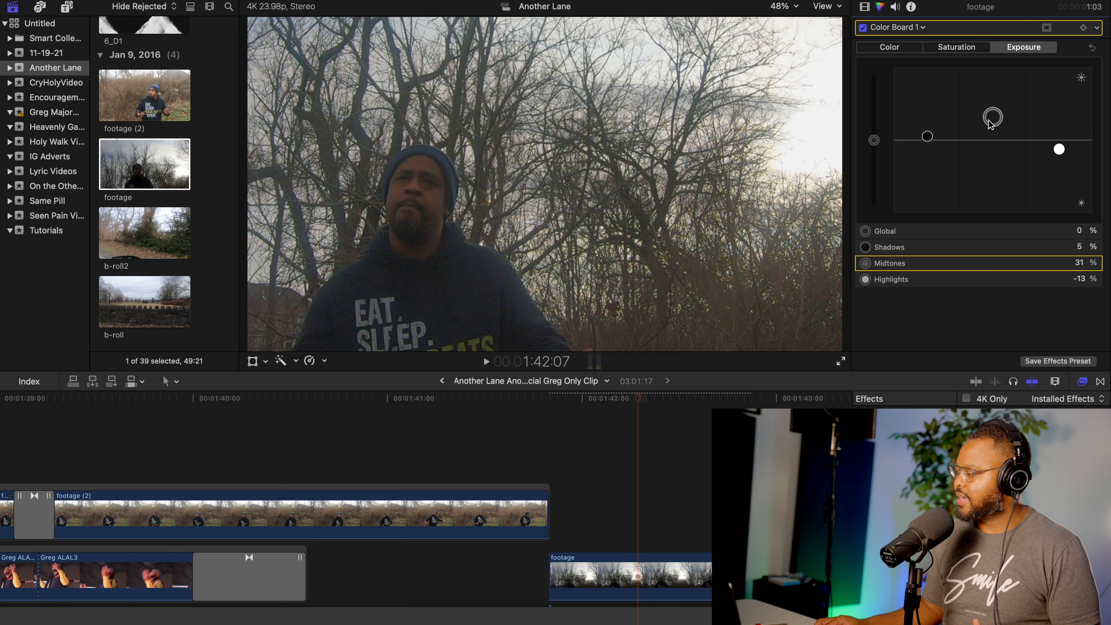
pyautogui.moveTo(987, 122); pyautogui.dragTo(985, 124)
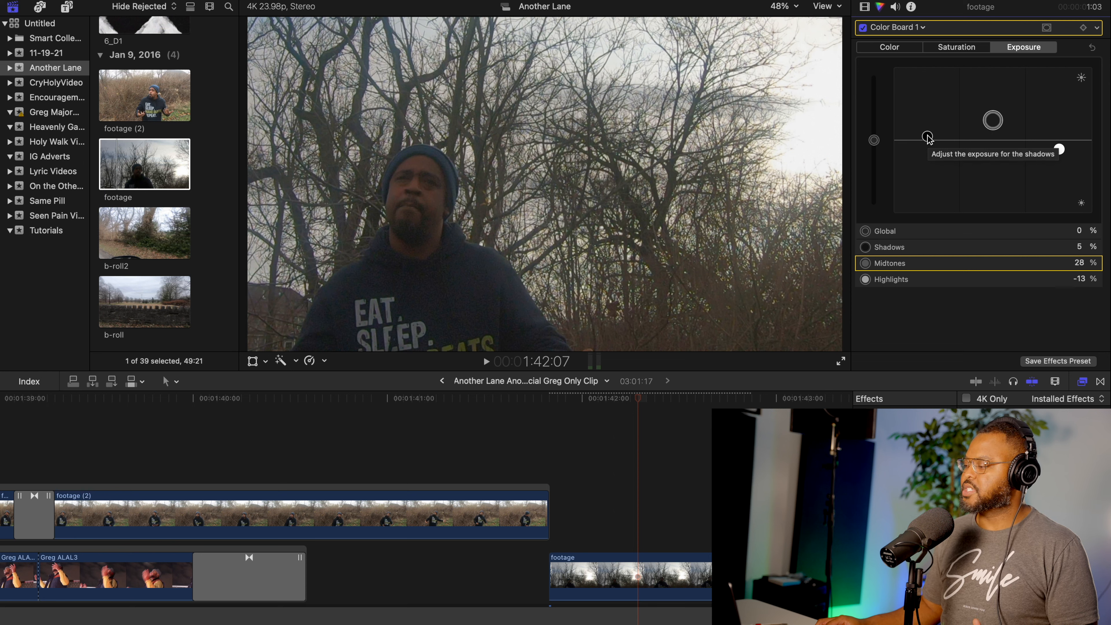
pyautogui.moveTo(927, 137); pyautogui.dragTo(931, 140)
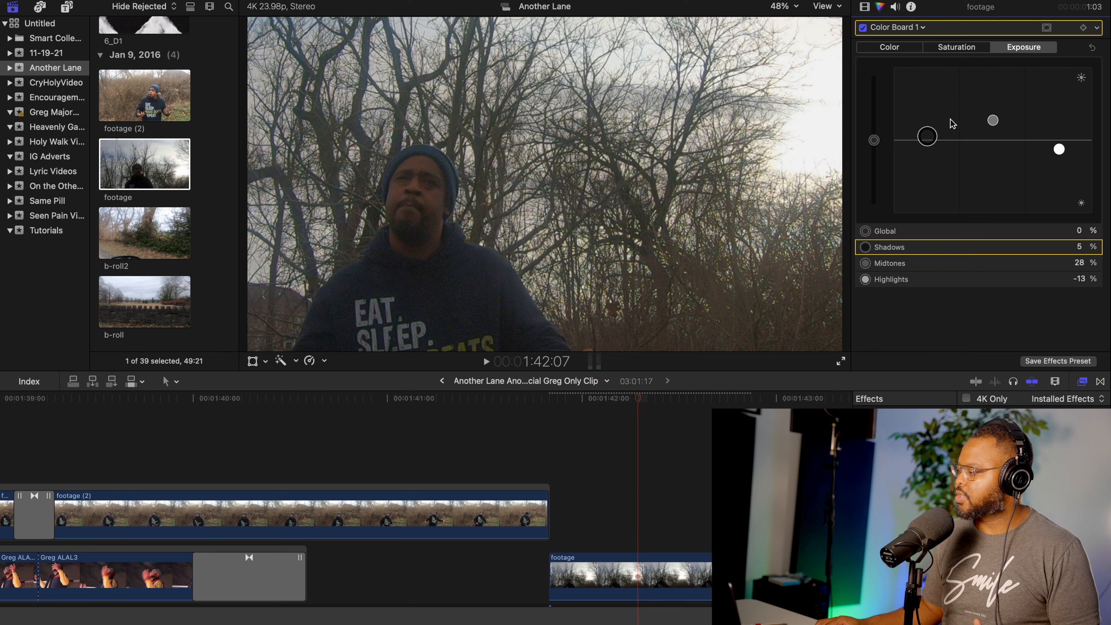
pyautogui.click(969, 52)
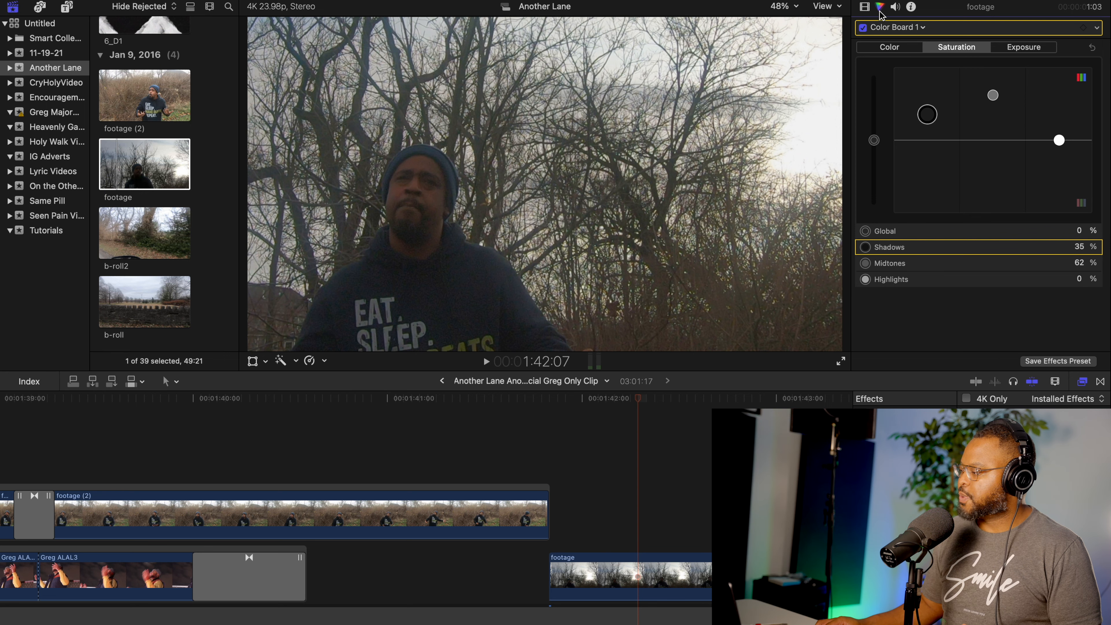
# Re-enable Color Curves 1 on the footage clip after showing its luma curve, and return to the clip's effects list.
pyautogui.click(864, 7)
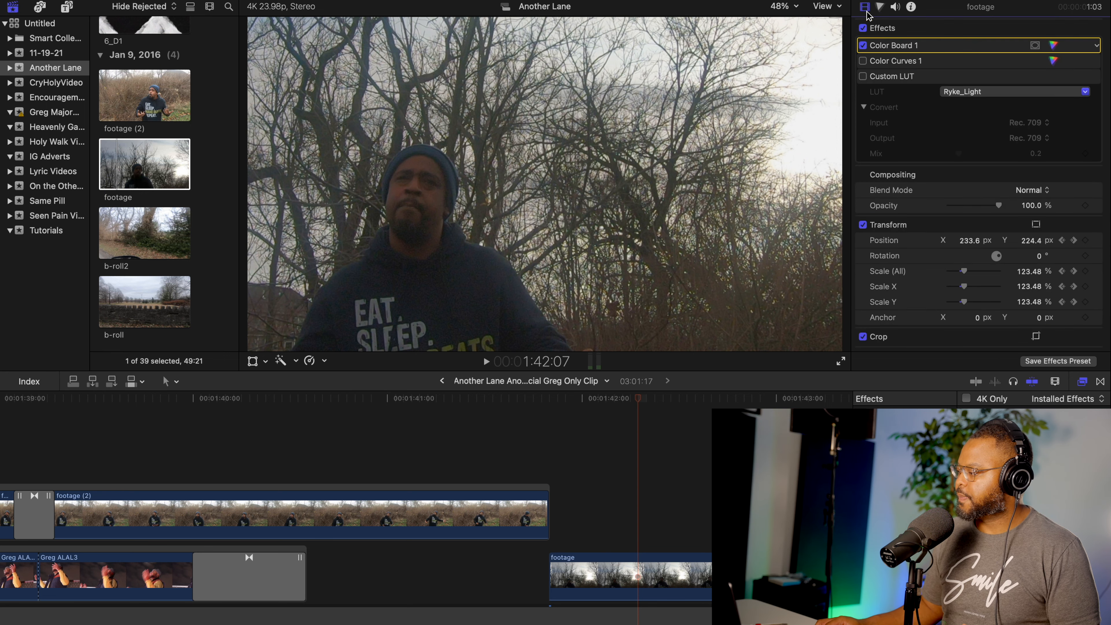
pyautogui.doubleClick(944, 63)
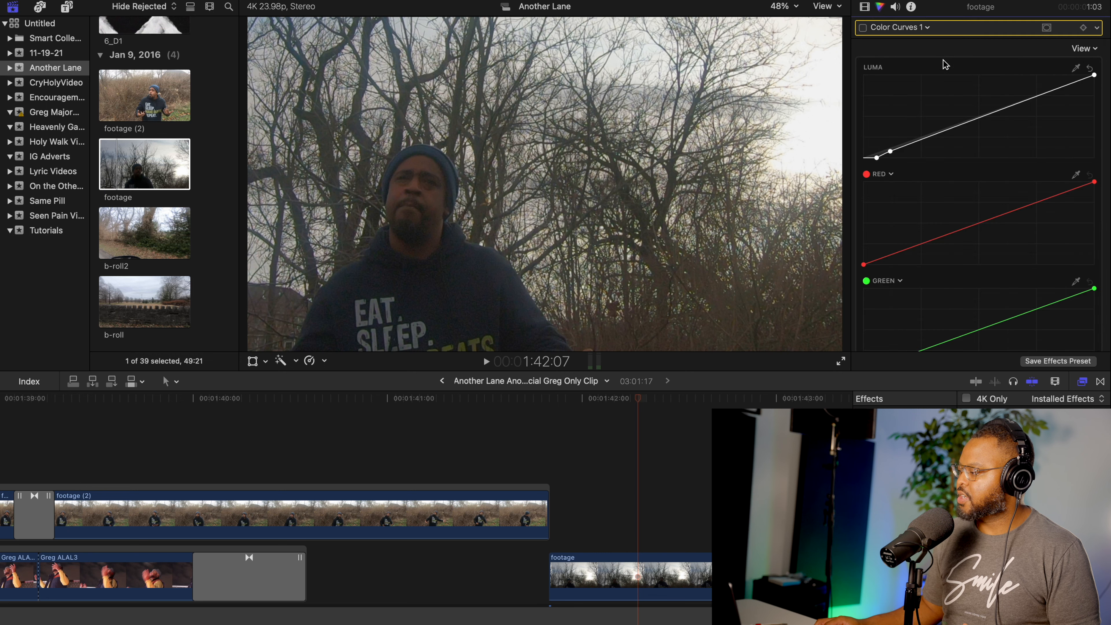
pyautogui.click(862, 28)
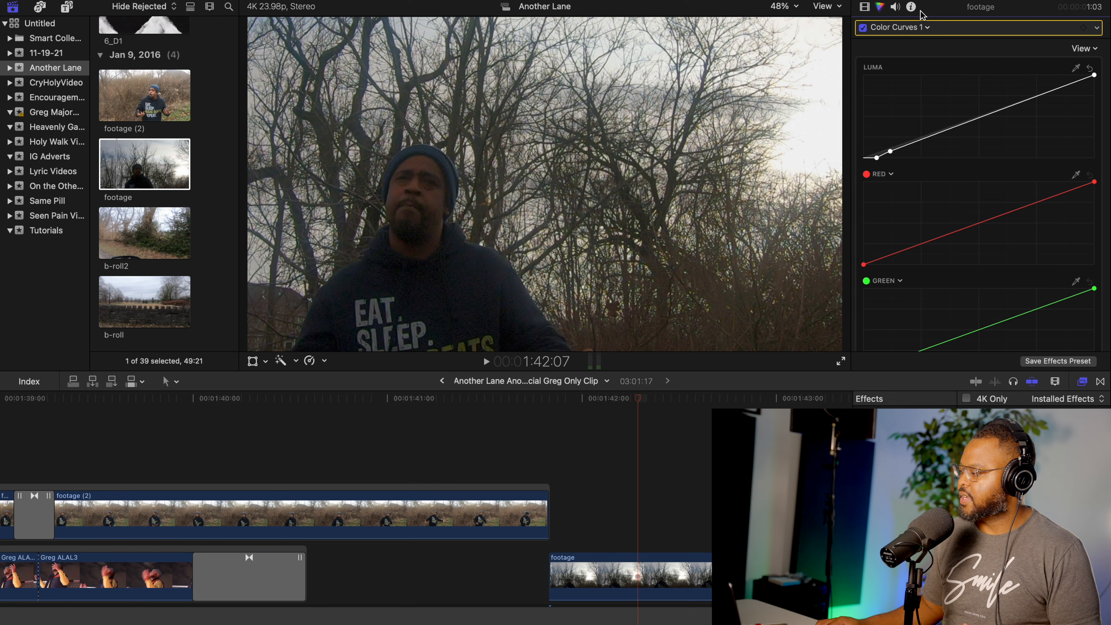
pyautogui.click(864, 7)
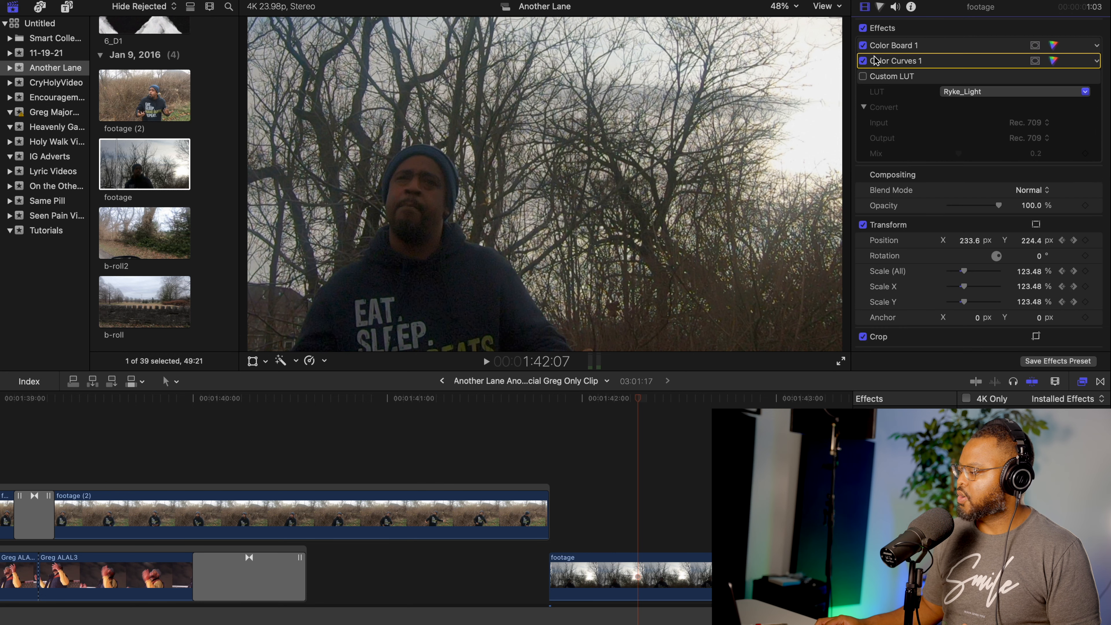
# Re-enable the Custom LUT with Ryke_Light, try a mix of 0.23, and return the mix to 0.2.
pyautogui.click(862, 76)
pyautogui.scroll(-1, 974, 127)
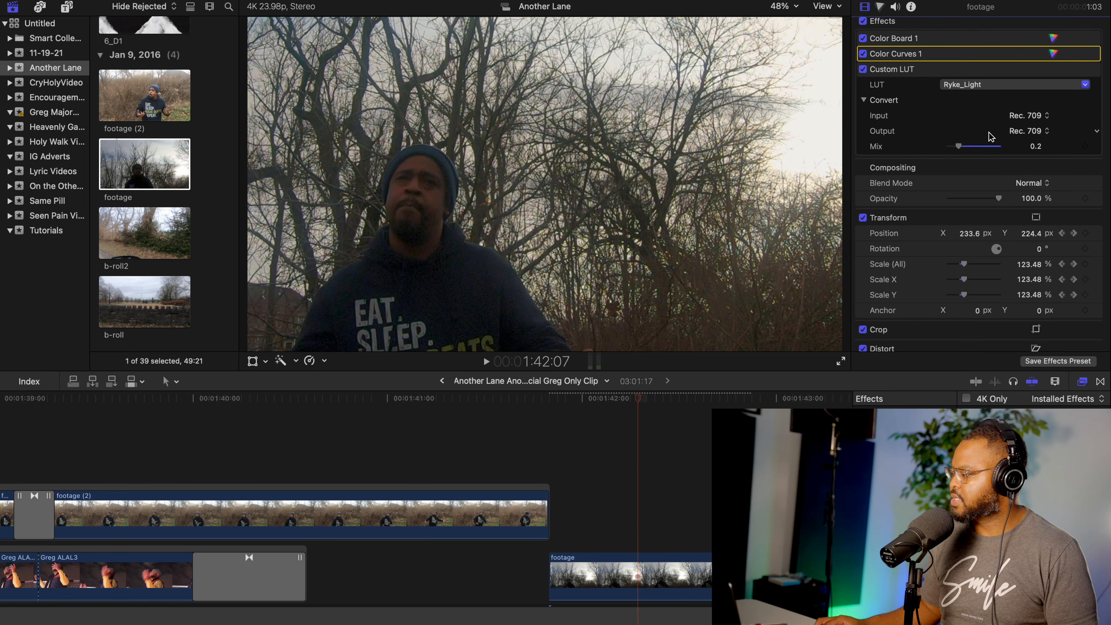
pyautogui.scroll(1, 988, 138)
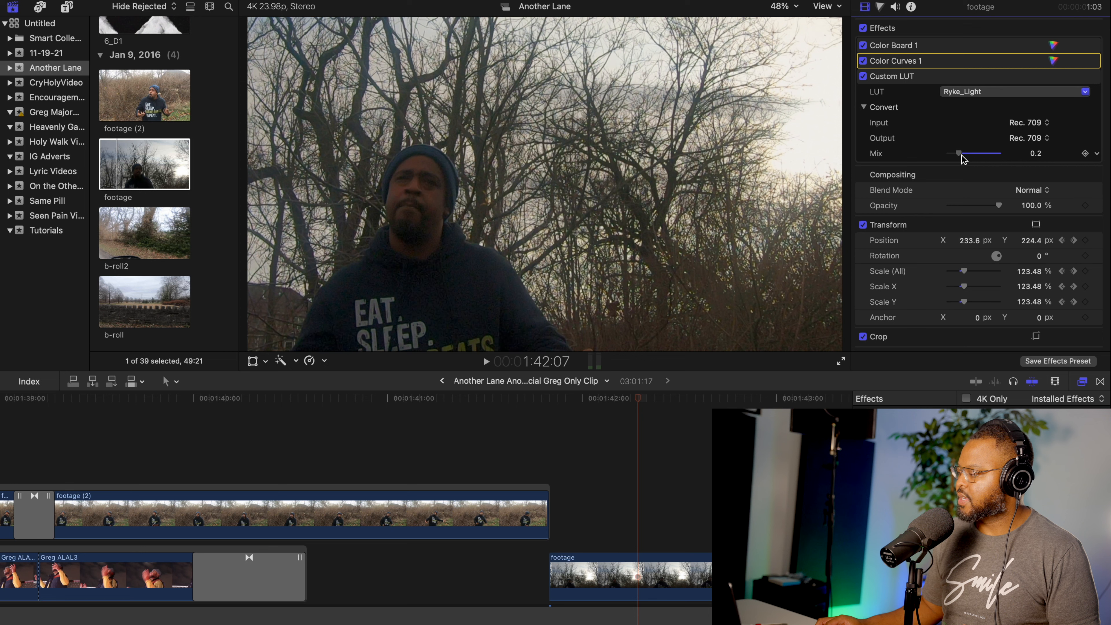
pyautogui.moveTo(962, 157)
pyautogui.mouseDown()
pyautogui.moveTo(1001, 157)
pyautogui.moveTo(967, 162)
pyautogui.mouseUp()
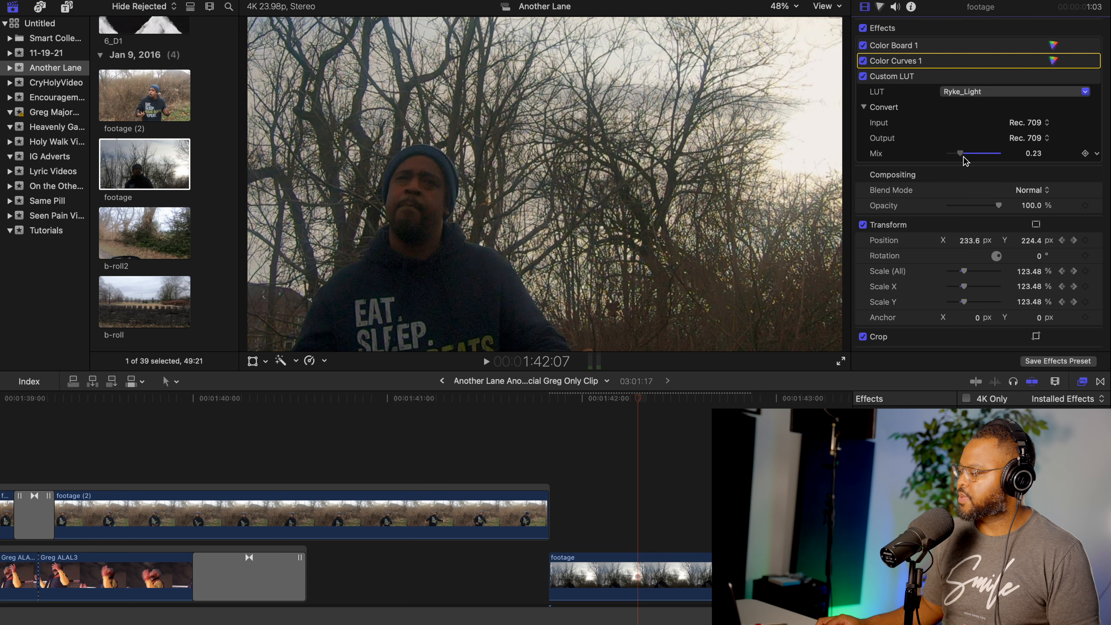
pyautogui.moveTo(962, 159); pyautogui.dragTo(961, 159)
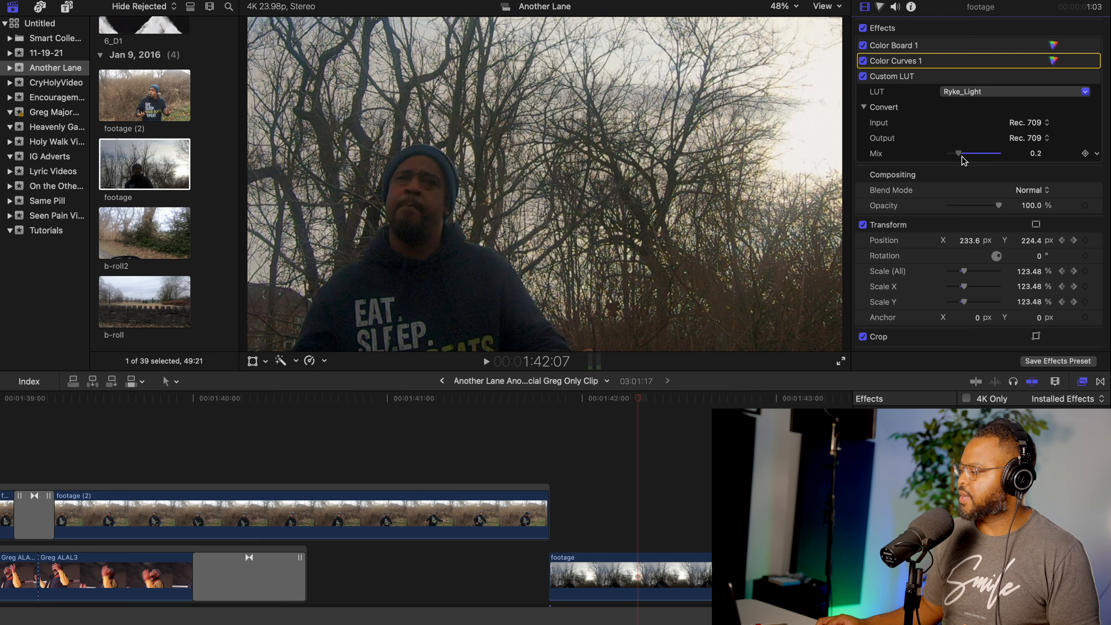
# Compare the footage clip with the Custom LUT off and on, and leave the LUT disabled.
pyautogui.click(864, 81)
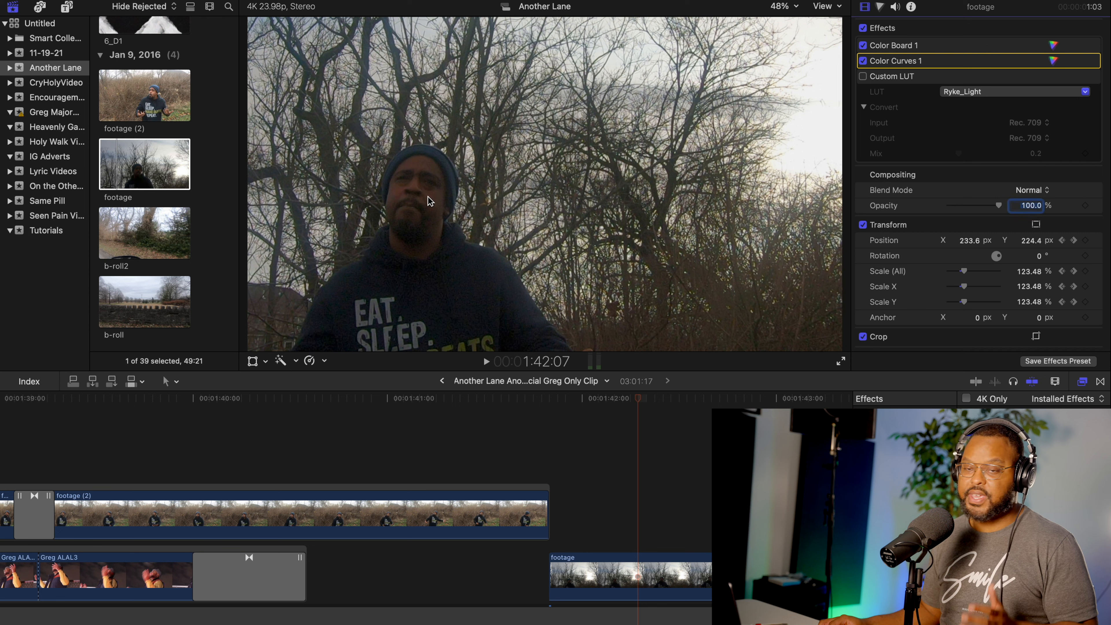
pyautogui.click(862, 76)
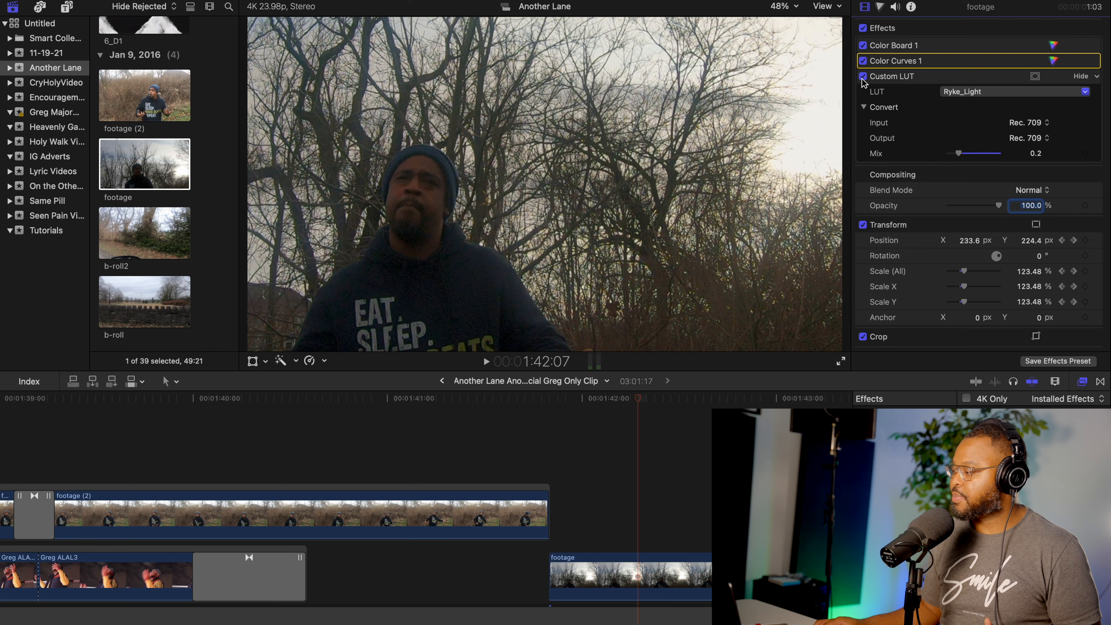
pyautogui.click(863, 76)
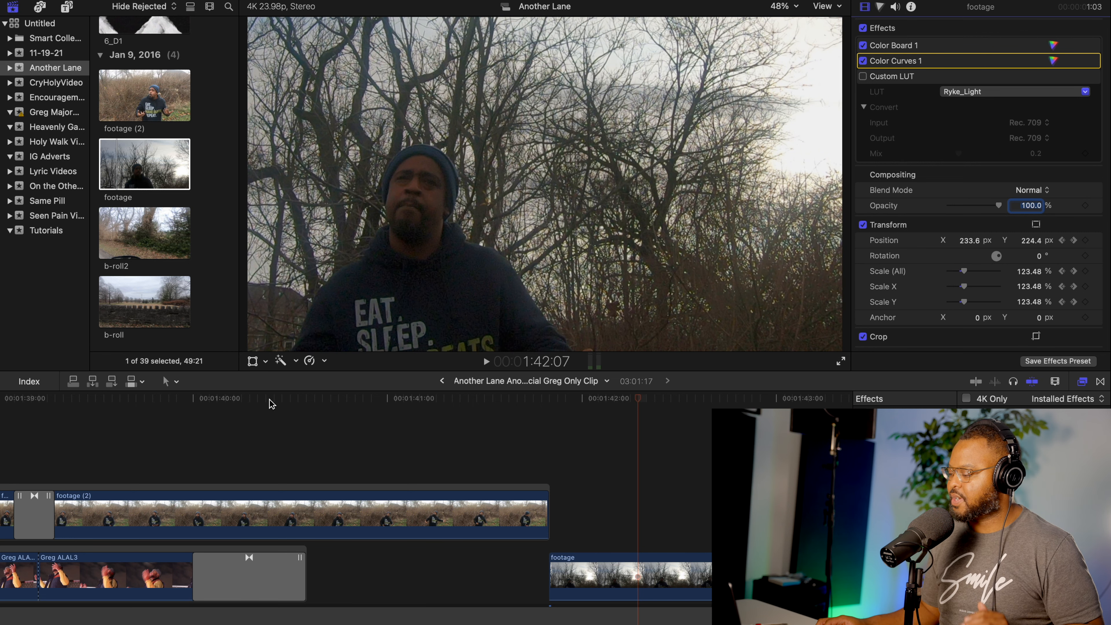
# Hide the browser and play the timeline from 1:38:11 through the transition to 1:39:08 in the footage (2) clip.
pyautogui.hscroll(-10, 311, 408)
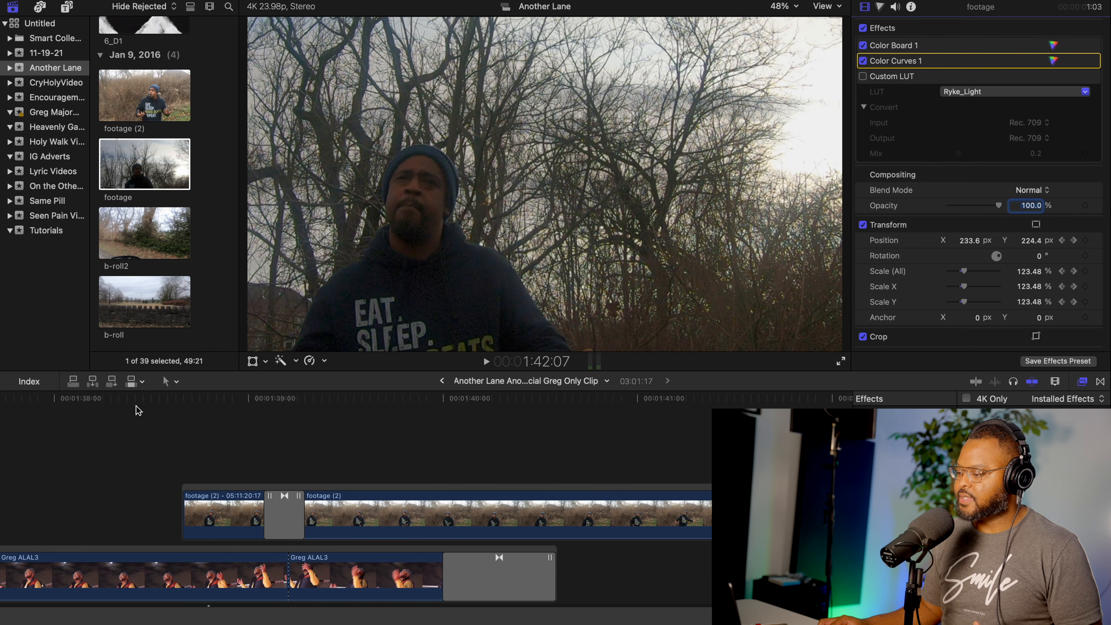
pyautogui.click(161, 398)
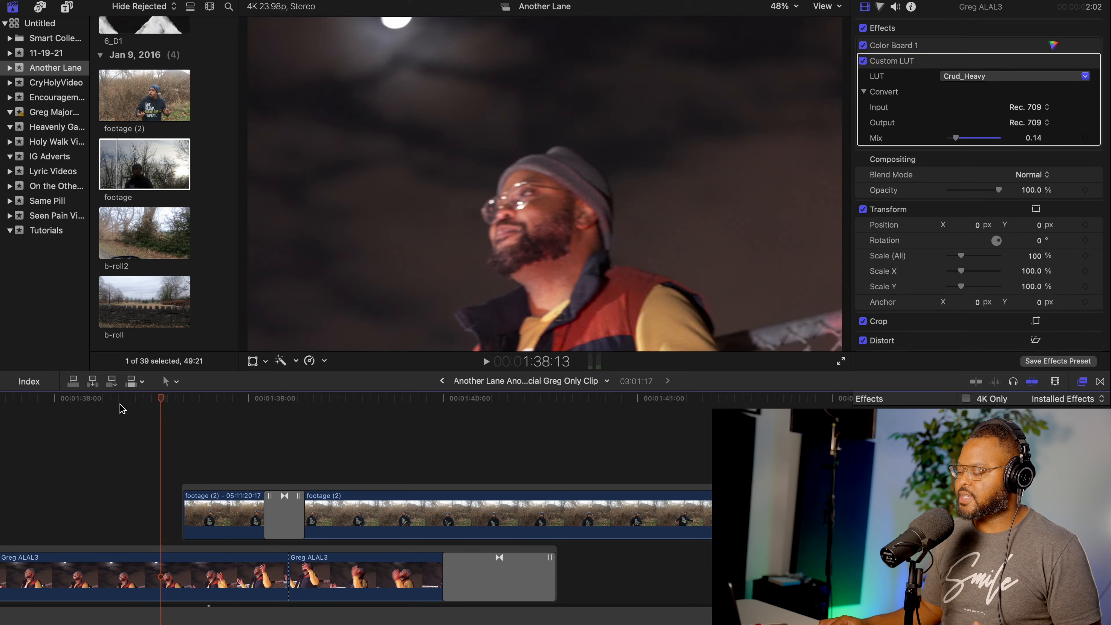
pyautogui.click(150, 398)
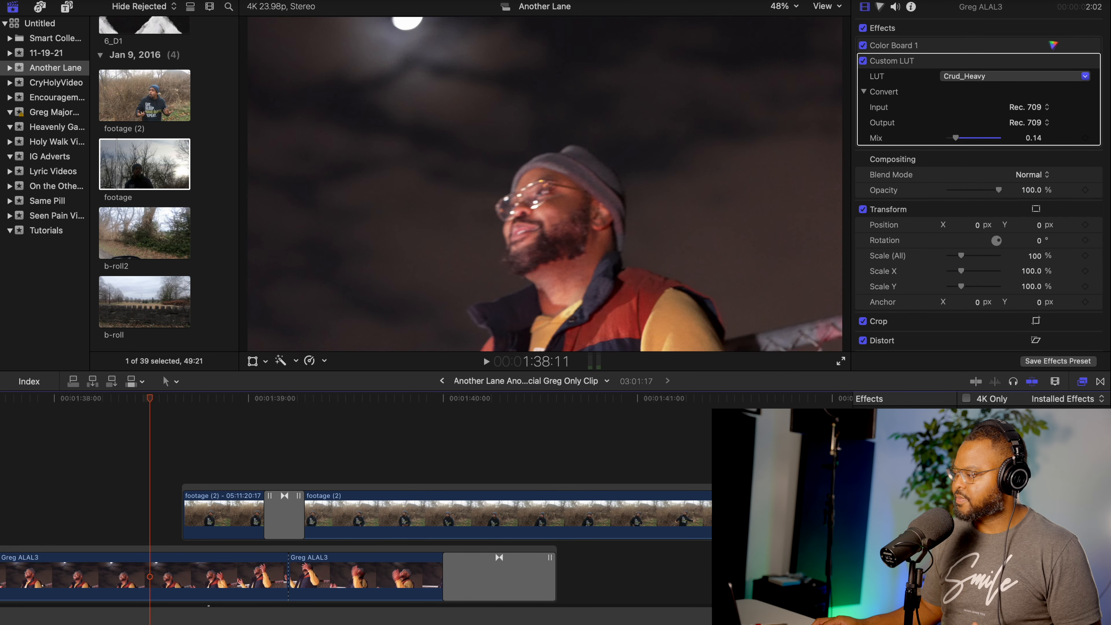
pyautogui.press('ctrl+super+1')
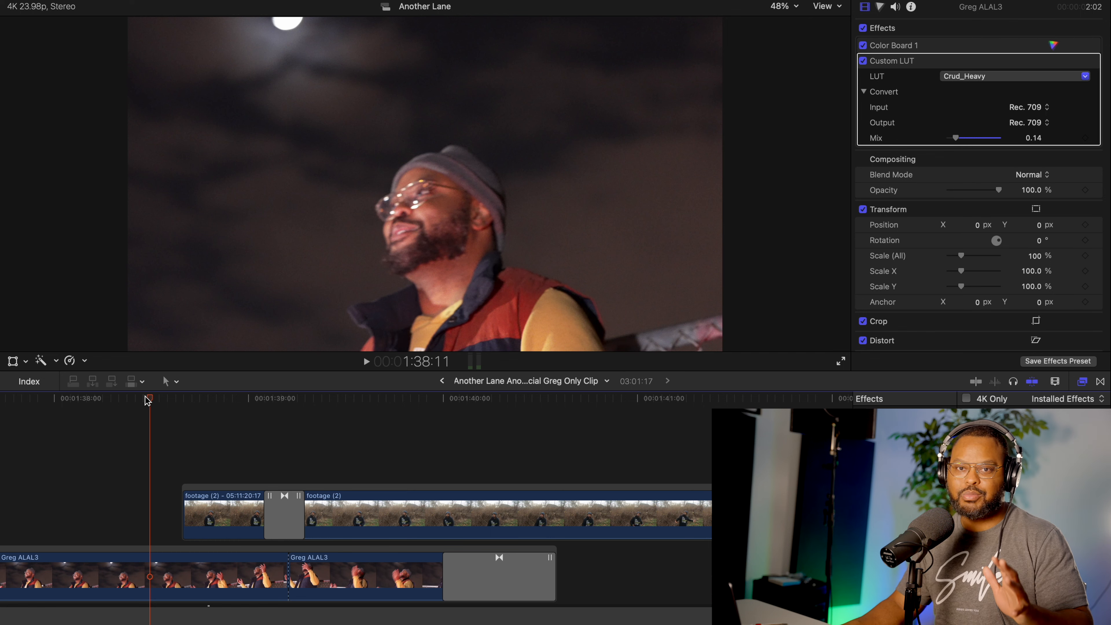
pyautogui.press('space')
pyautogui.press('space')
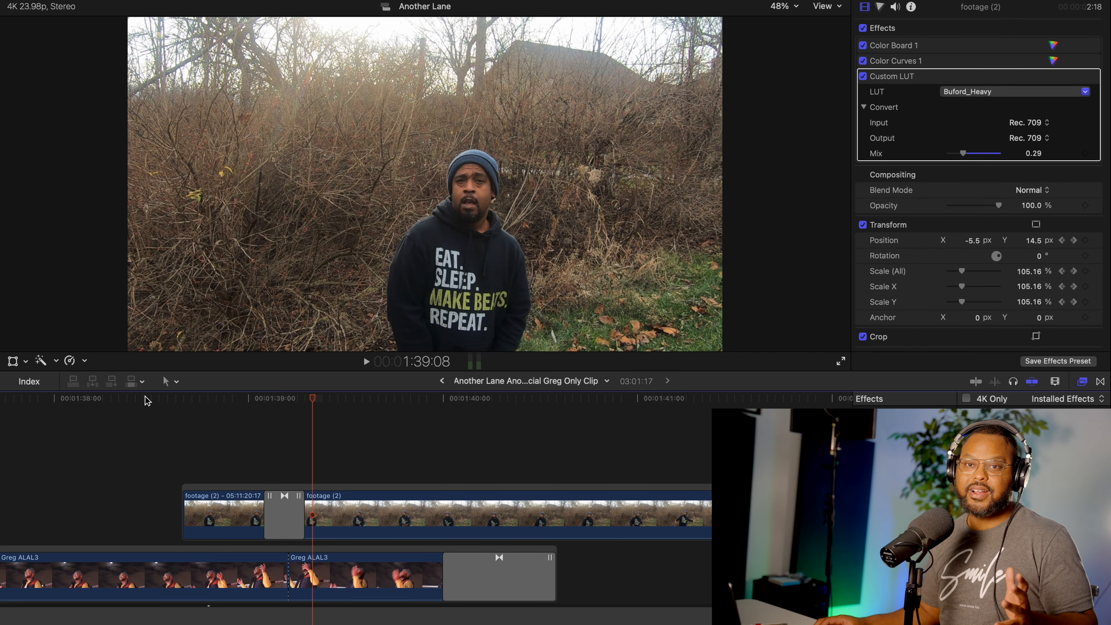
# Examine the Flash transition at 1:39:05 and select the footage (2) clip that follows it.
pyautogui.click(168, 405)
pyautogui.click(345, 501)
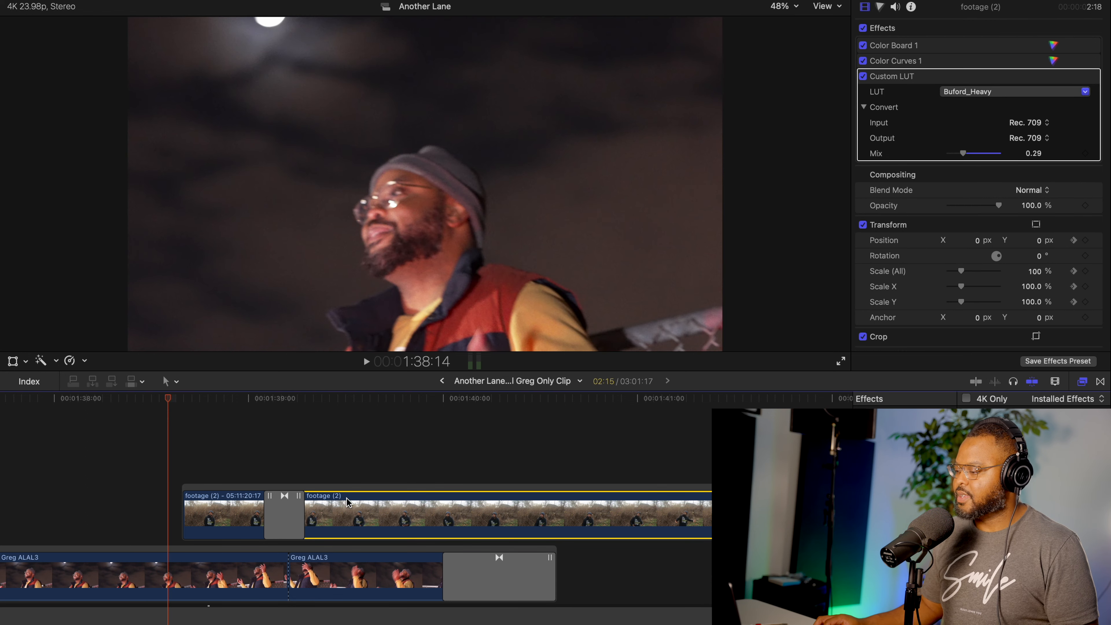
pyautogui.moveTo(290, 404)
pyautogui.mouseDown()
pyautogui.moveTo(315, 404)
pyautogui.moveTo(289, 404)
pyautogui.mouseUp()
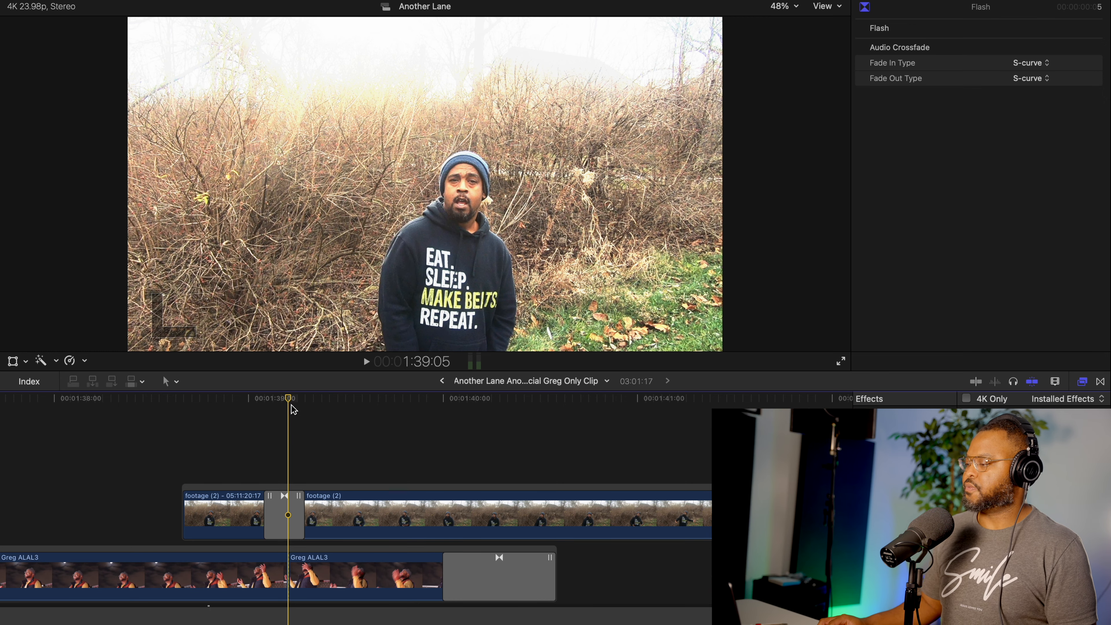
pyautogui.click(371, 522)
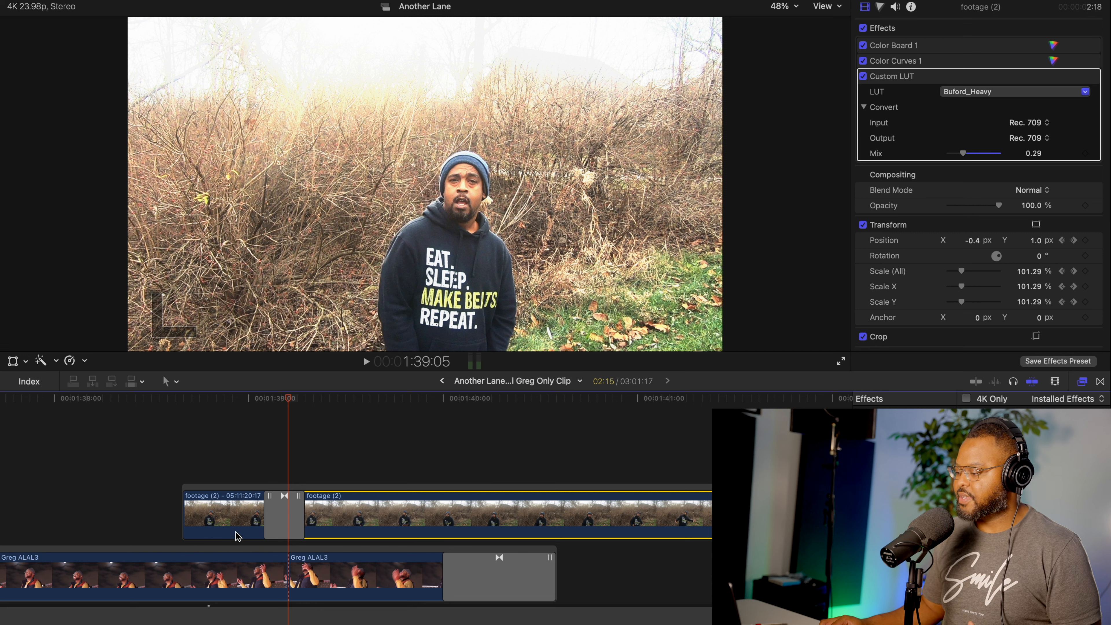
# Select the short masked clip before the Flash transition and examine its Draw Mask and Colorize effects at 1:39:01.
pyautogui.click(239, 521)
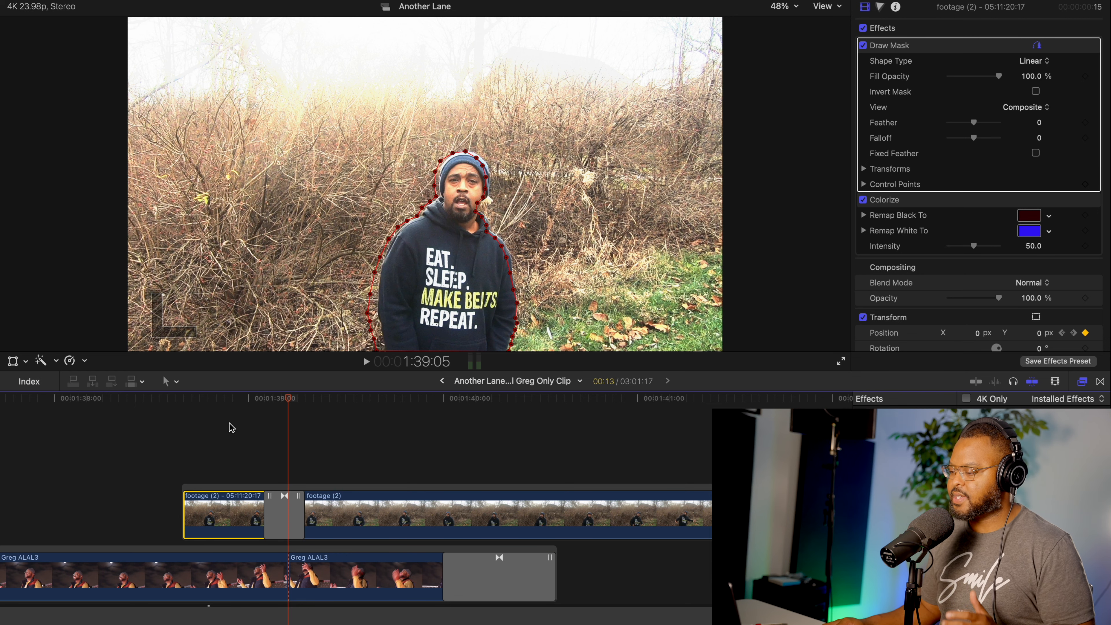
pyautogui.click(250, 399)
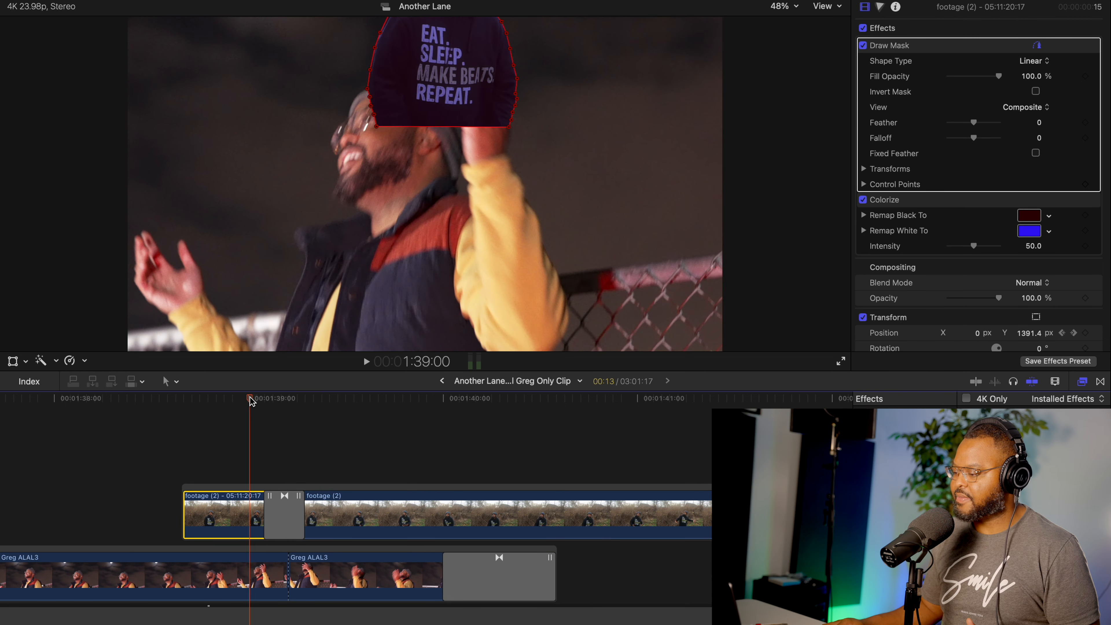
pyautogui.moveTo(251, 402); pyautogui.dragTo(258, 401)
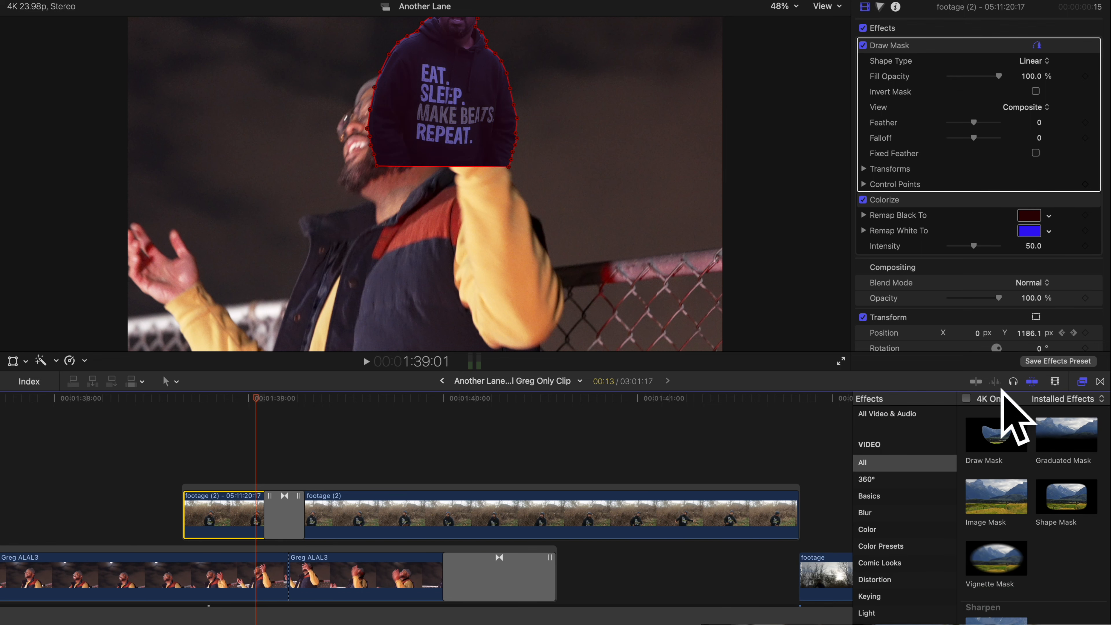
pyautogui.click(1082, 382)
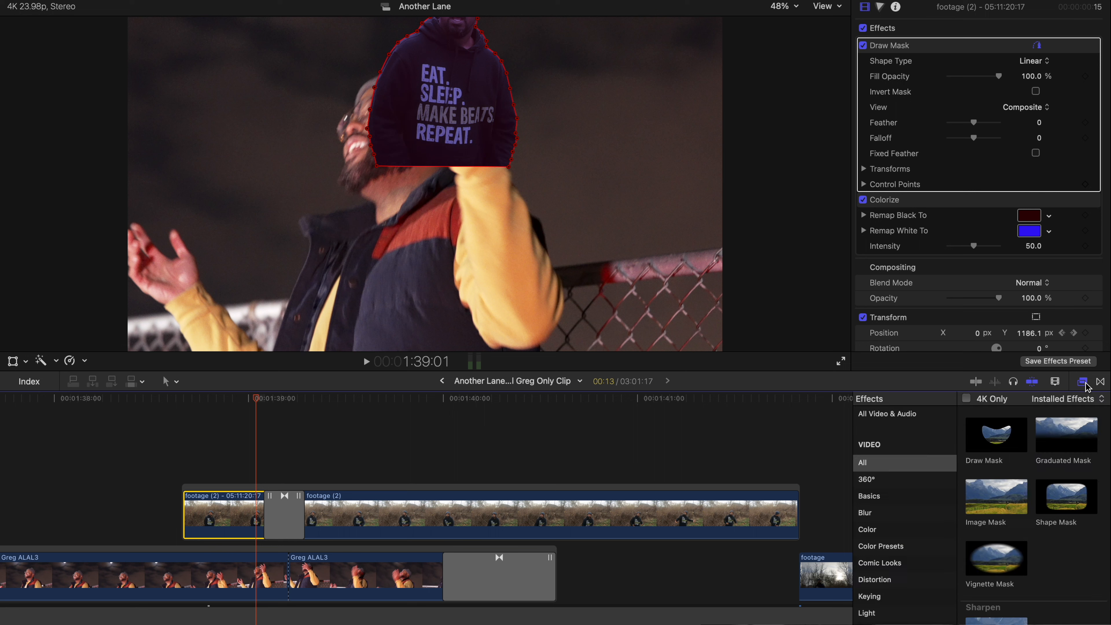
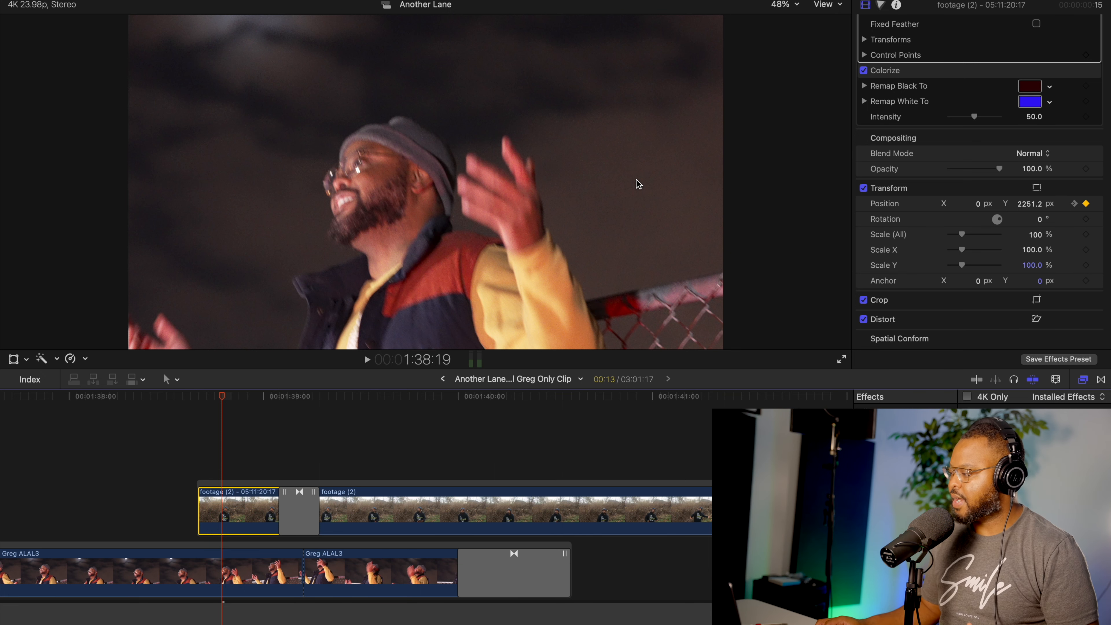
# At 1:38:22, try lowering the masked clip's Y position to 1710.7 px and undo the change.
pyautogui.click(253, 397)
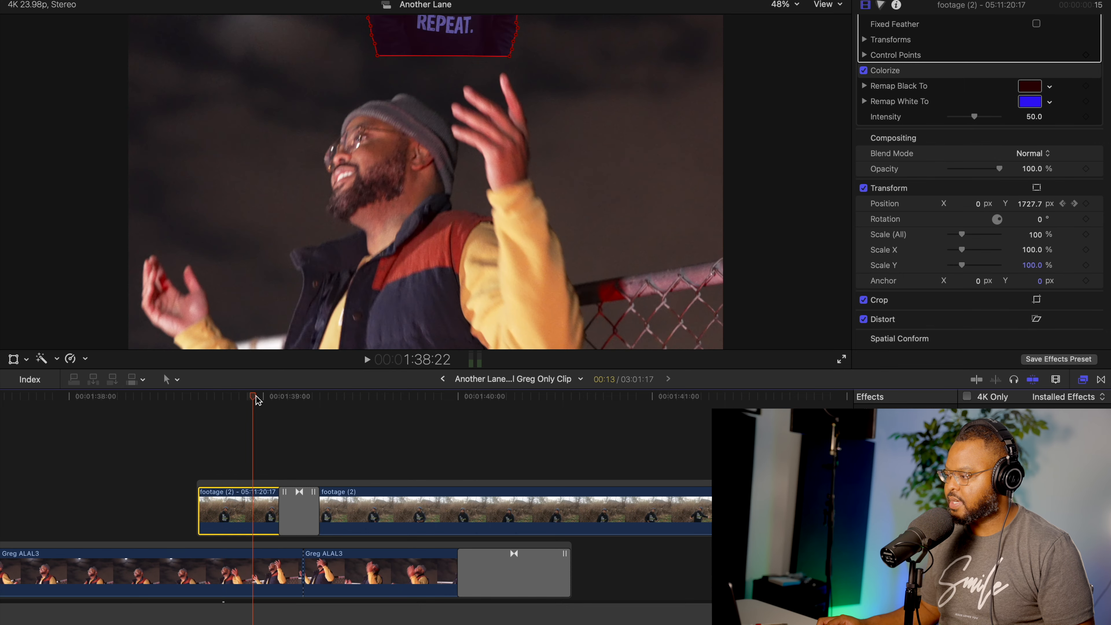
pyautogui.moveTo(1035, 208)
pyautogui.mouseDown()
pyautogui.moveTo(1035, 245)
pyautogui.moveTo(1028, 192)
pyautogui.mouseUp()
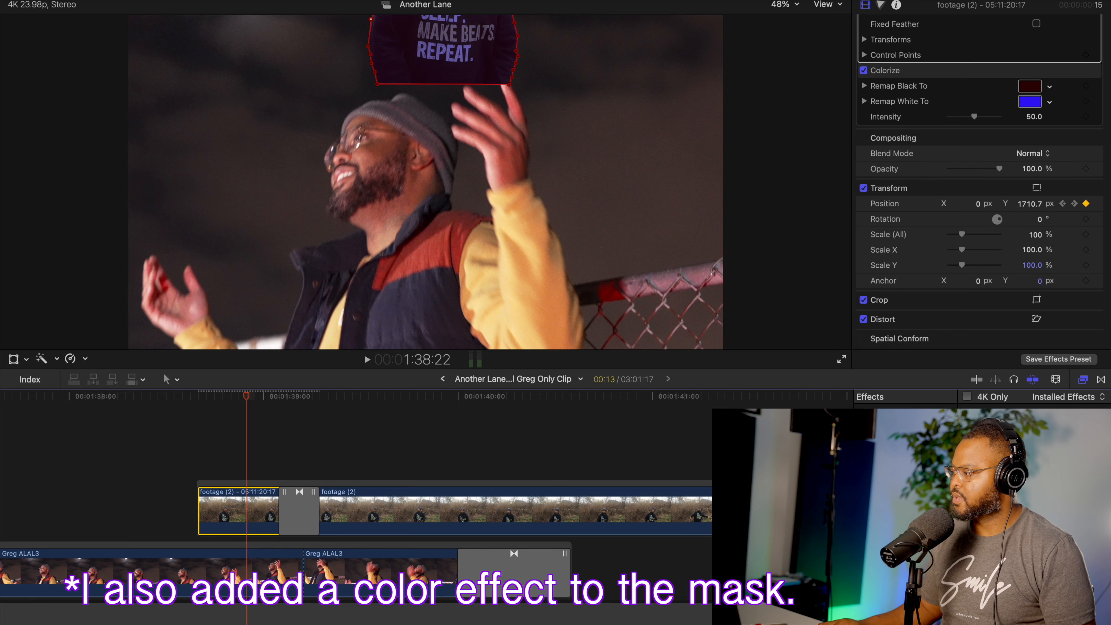
pyautogui.click(132, 1)
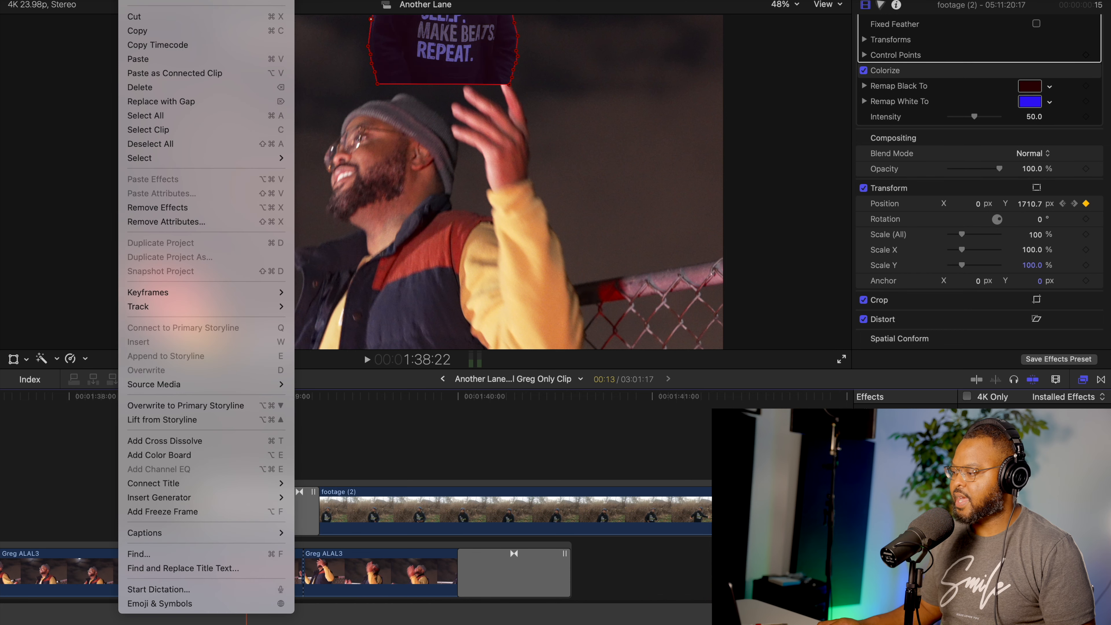
pyautogui.click(164, 1)
# Play the sequence from 1:38:13 through the masked drop-in and Flash transition to 1:41:05.
pyautogui.scroll(1, 165, 411)
pyautogui.click(166, 399)
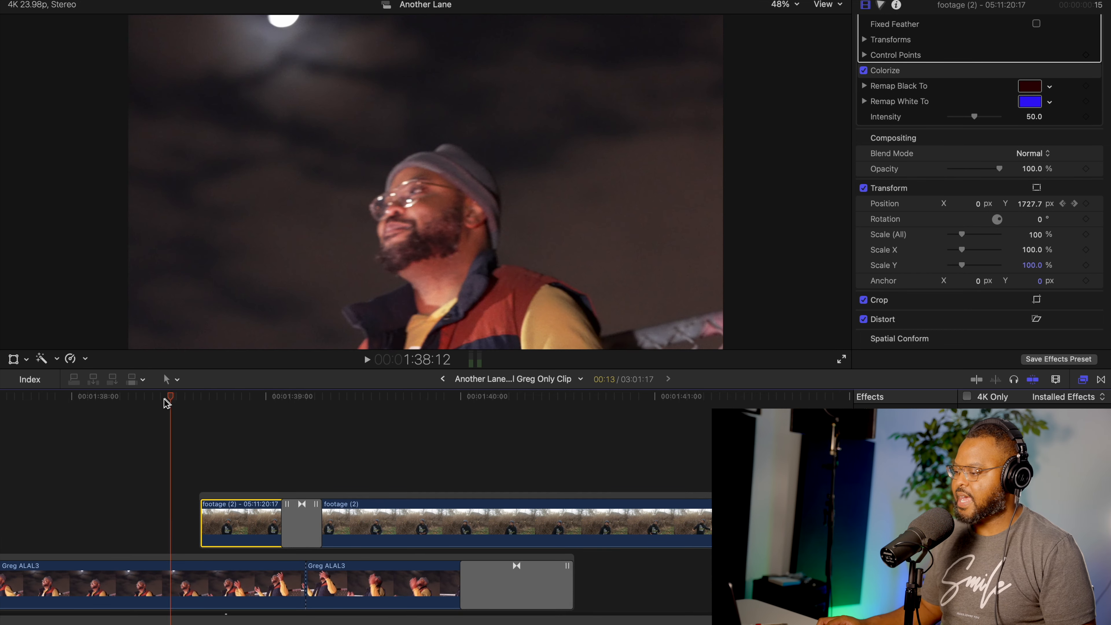
pyautogui.press('space')
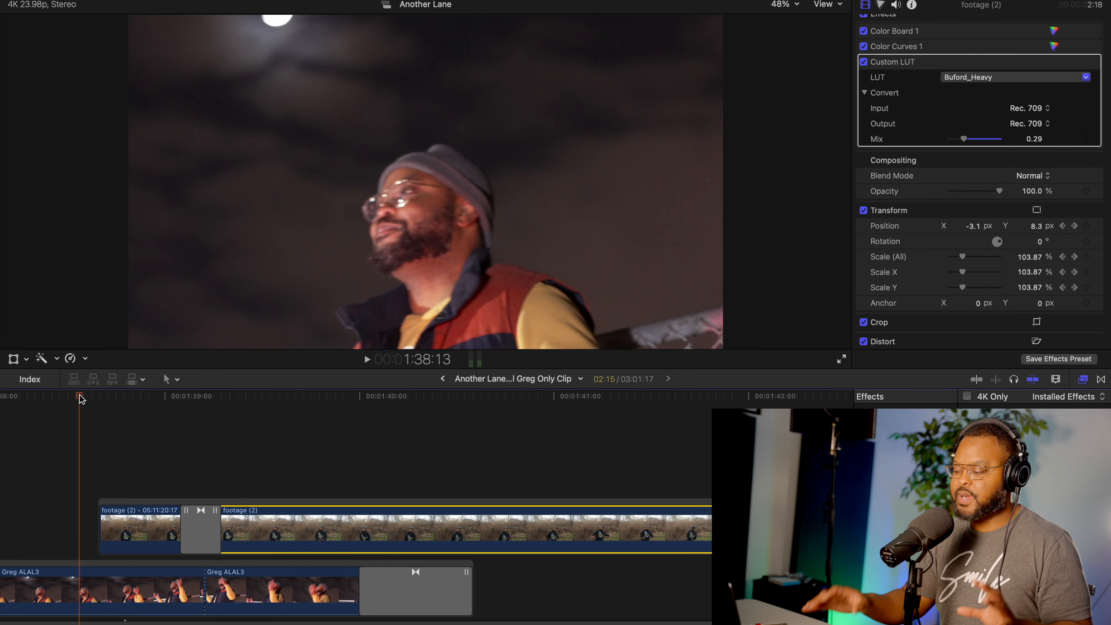
pyautogui.press('space')
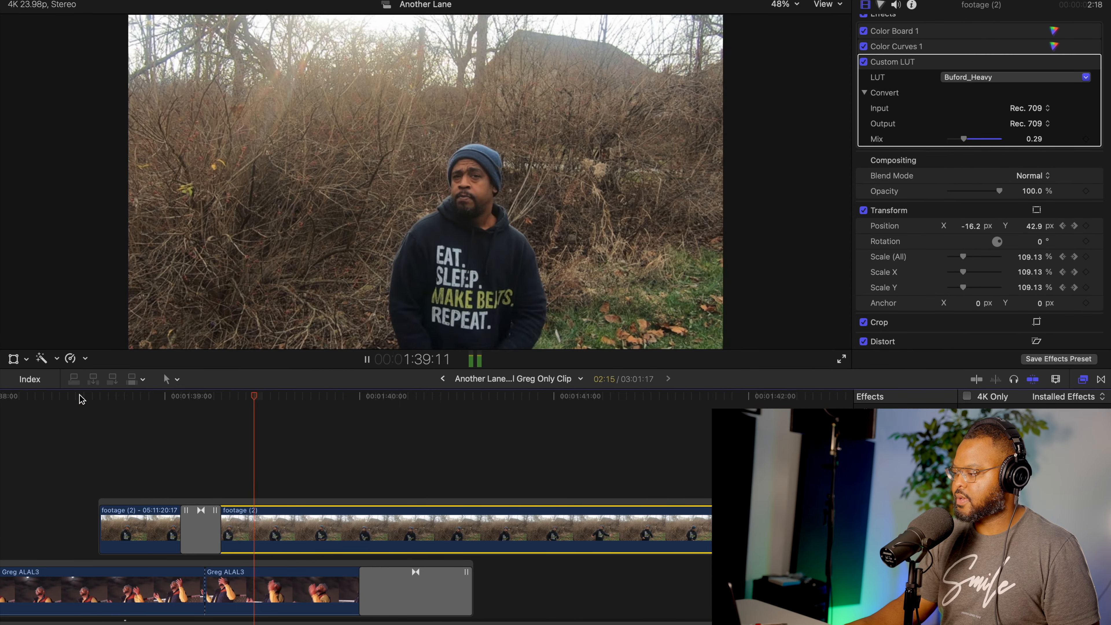
pyautogui.press('space')
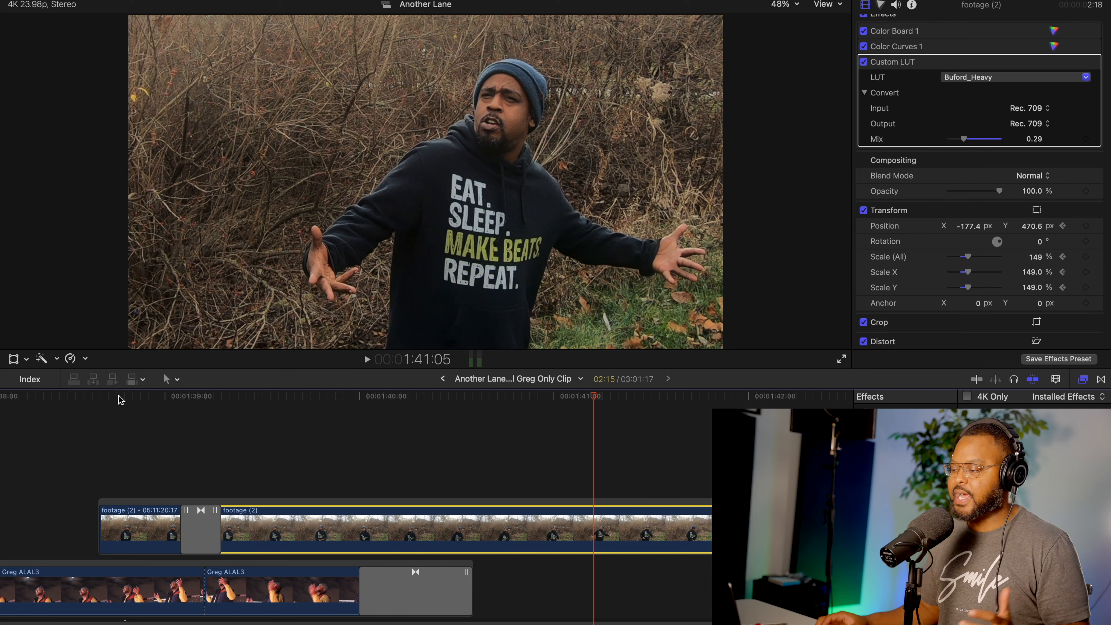
# Return to 1:39:05 in the Flash transition and review the footage (2) clip's Custom LUT and Transform settings.
pyautogui.click(240, 396)
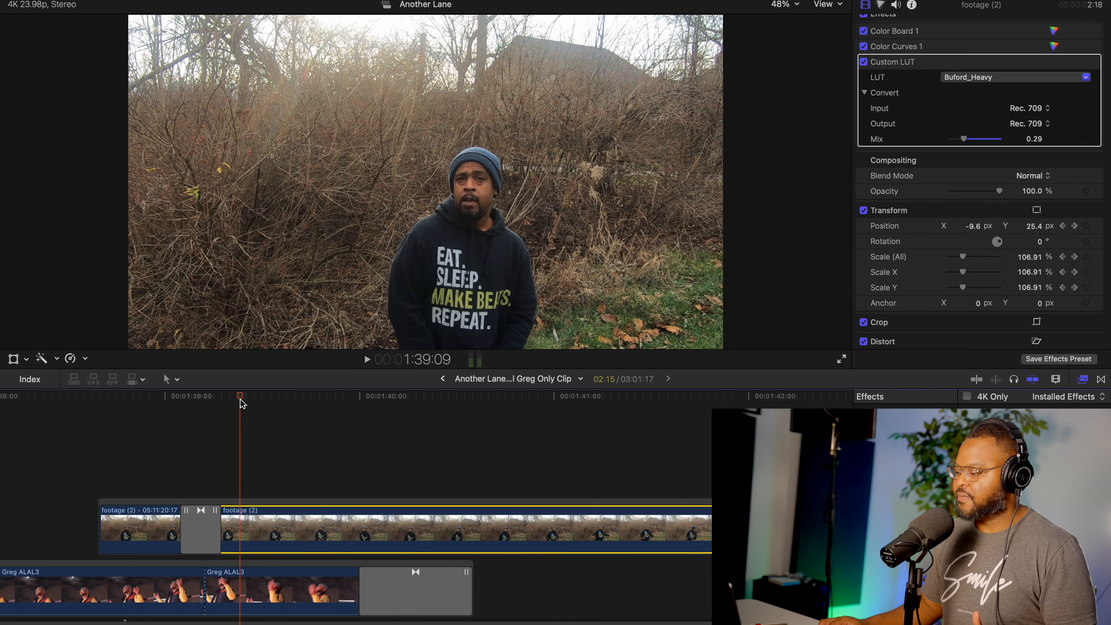
pyautogui.moveTo(241, 400); pyautogui.dragTo(203, 406)
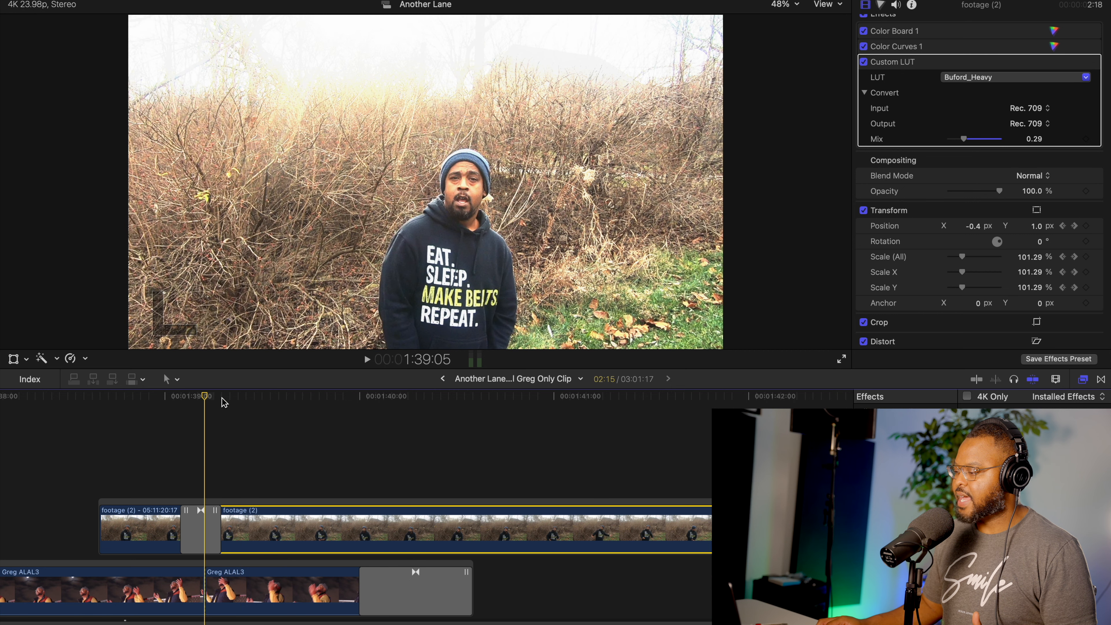
pyautogui.scroll(-1, 984, 238)
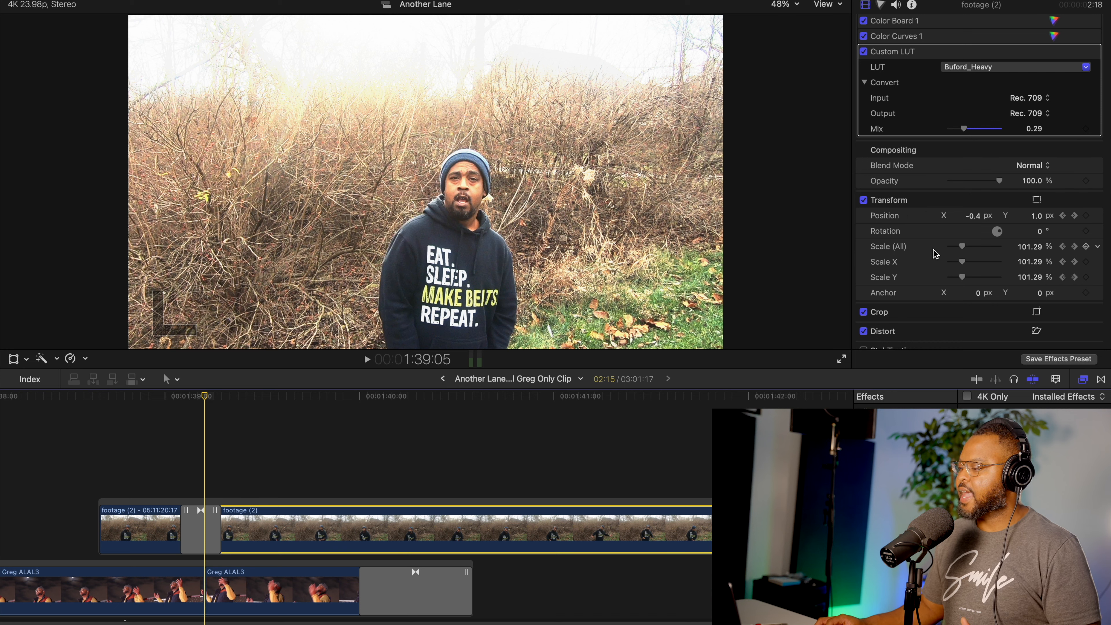
pyautogui.scroll(-1, 934, 253)
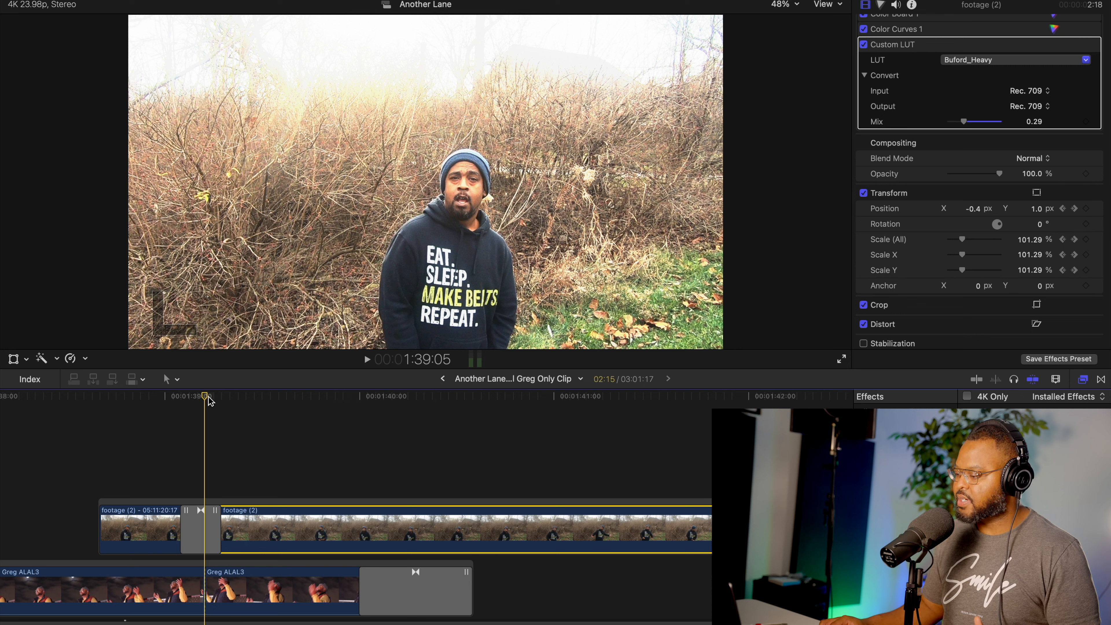
# At the footage (2) clip's 1:40:18 Transform keyframe, shift the position to X -418.6 px and Y 470.6 px.
pyautogui.click(300, 397)
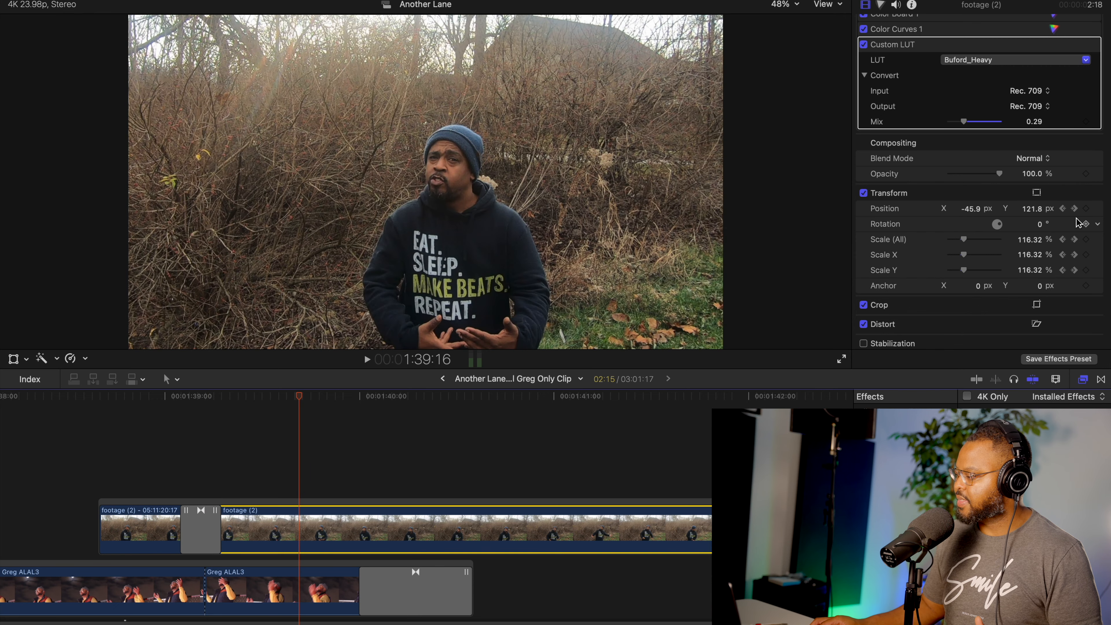
pyautogui.click(1073, 210)
pyautogui.scroll(-1, 1000, 235)
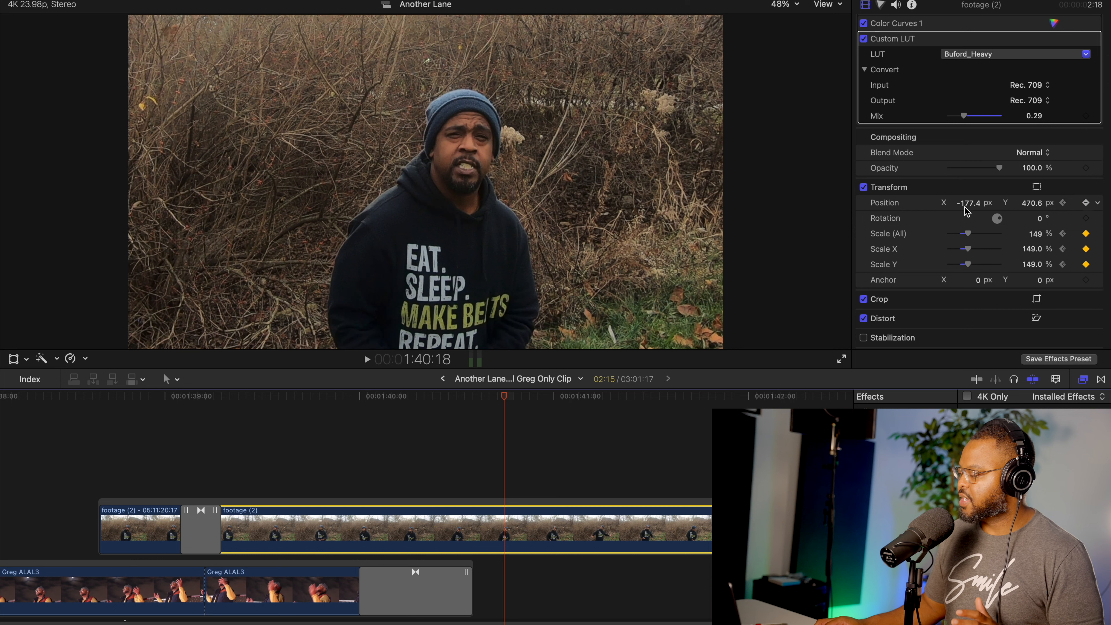
pyautogui.click(1085, 203)
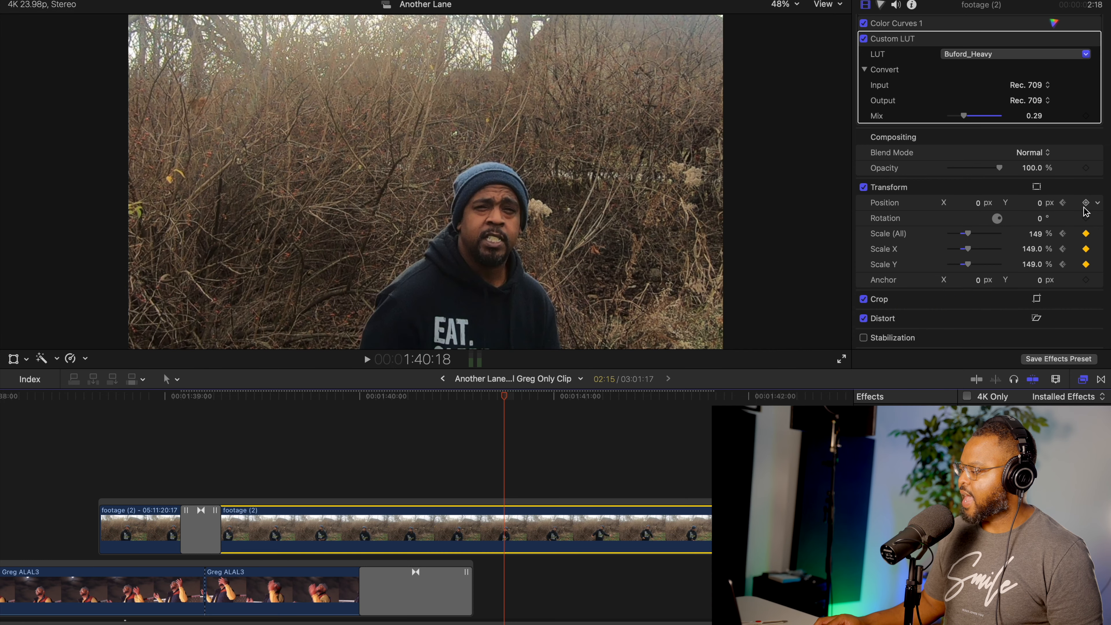
pyautogui.moveTo(968, 203); pyautogui.dragTo(968, 203)
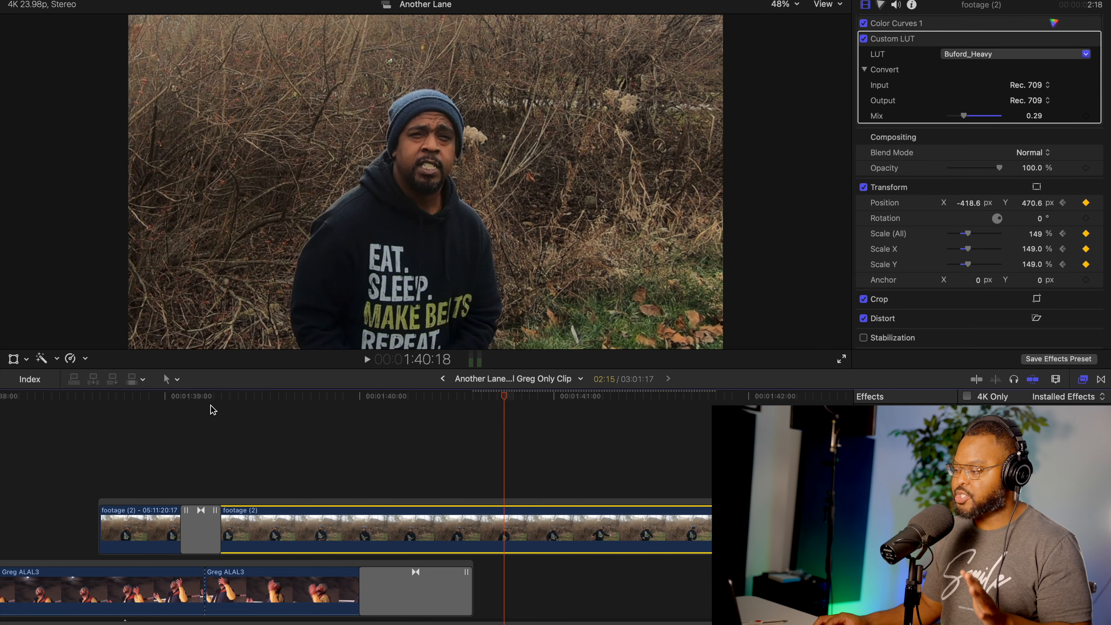
# Play from 1:39:00 through the Flash transition and the repositioned footage (2) clip to 1:42:20.
pyautogui.click(167, 397)
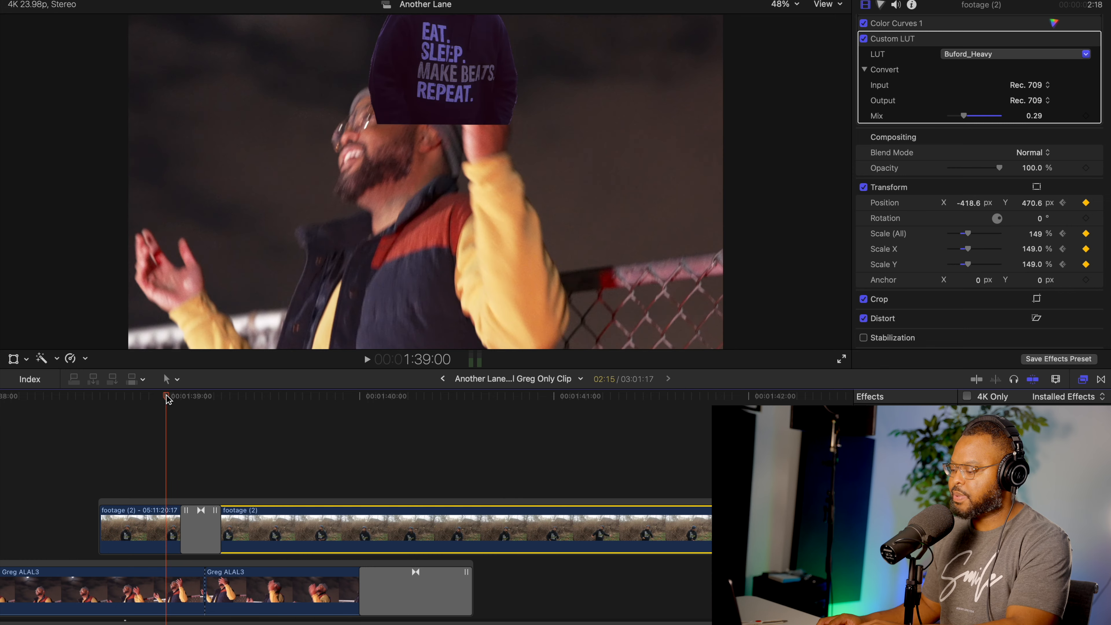
pyautogui.press('space')
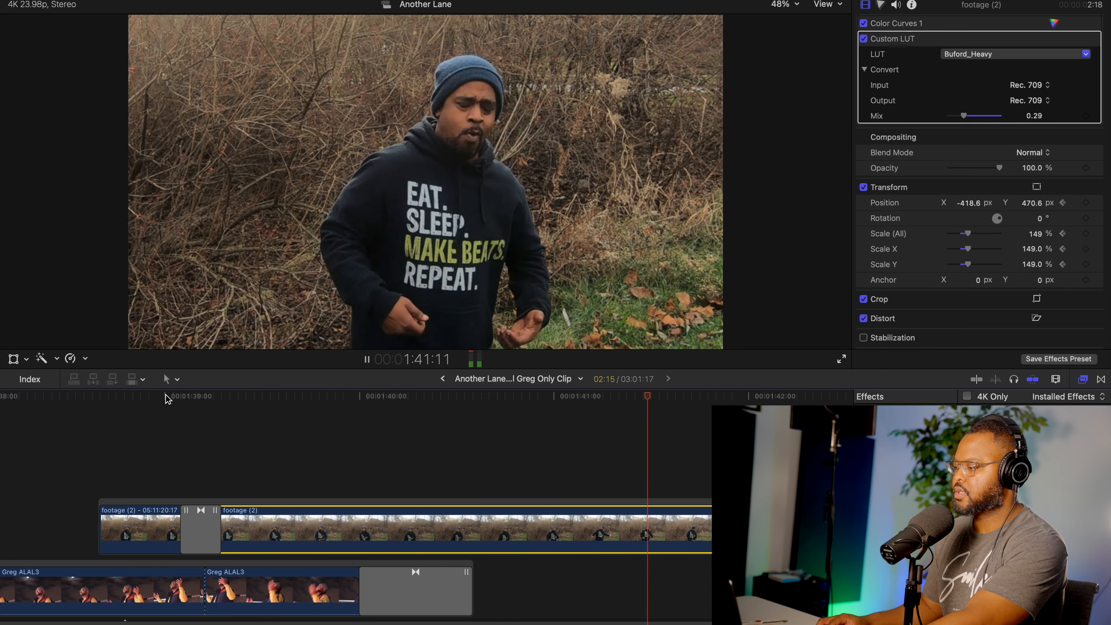
pyautogui.press('space')
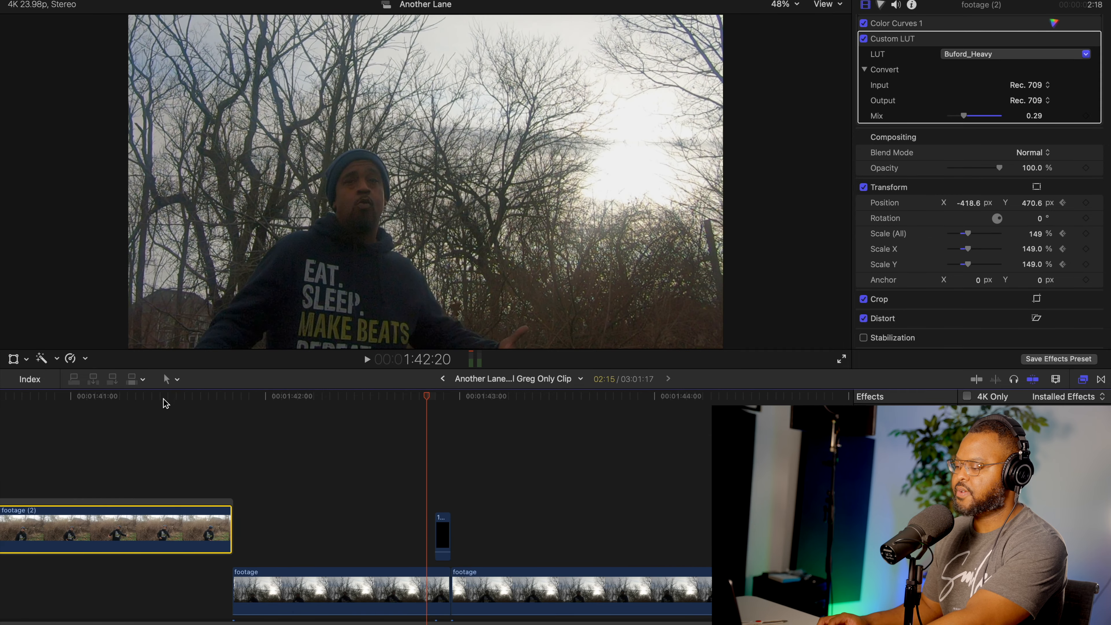
pyautogui.hscroll(3, 308, 442)
pyautogui.hscroll(-8, 421, 474)
pyautogui.hscroll(-2, 423, 475)
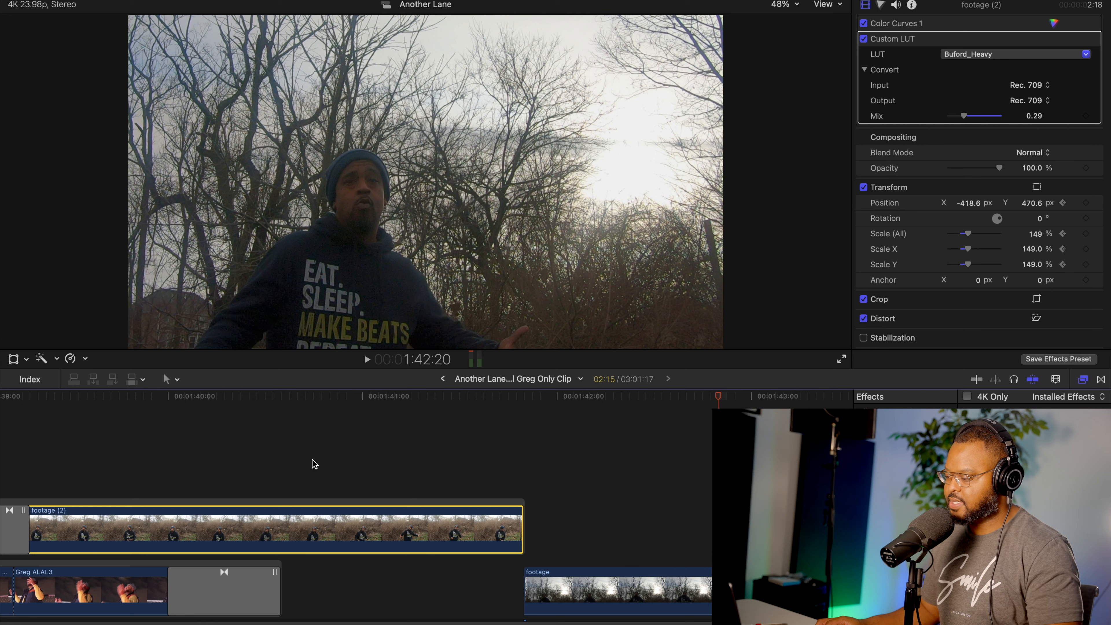
# Check the footage (2) framing at 1:41:03, and play from 1:40:17 into the tree shots up to 1:43:15.
pyautogui.click(393, 408)
pyautogui.hscroll(-1, 393, 408)
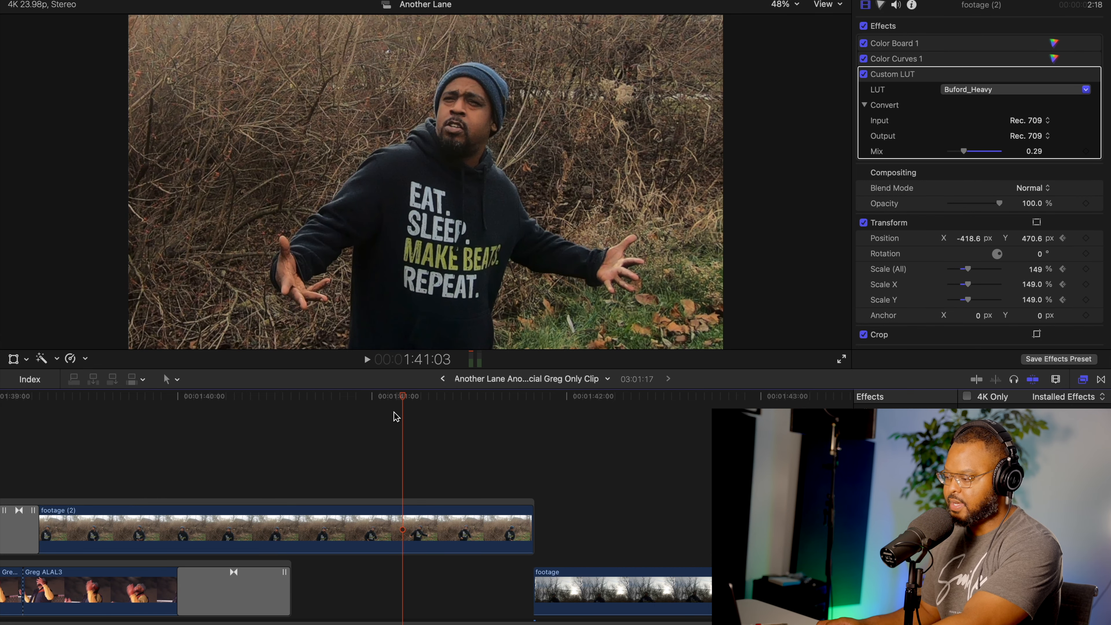
pyautogui.hscroll(10, 392, 414)
pyautogui.click(149, 398)
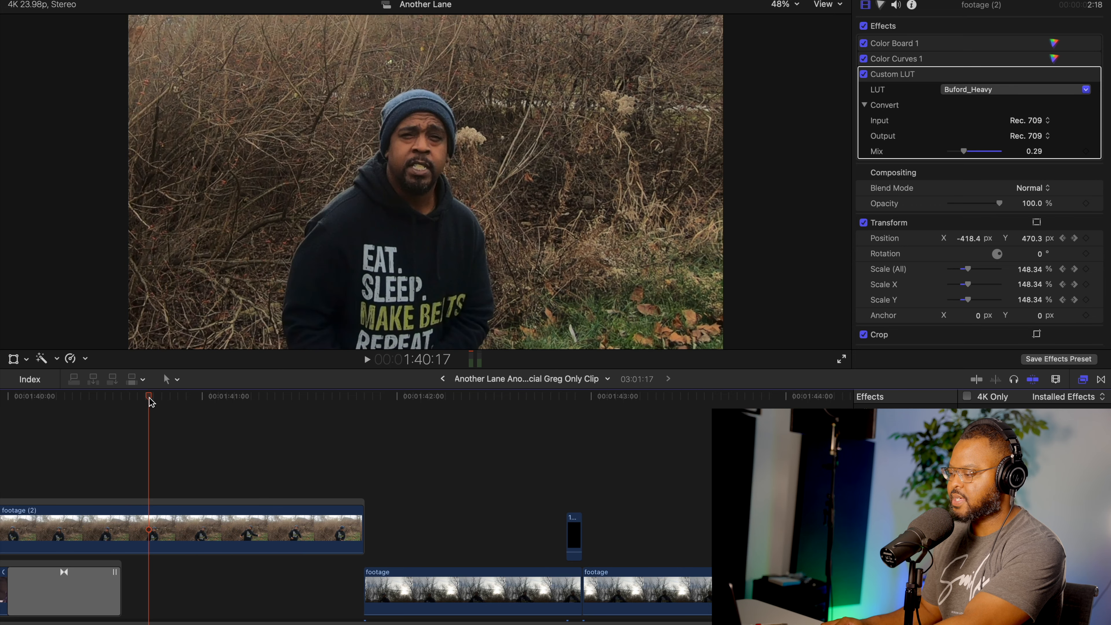
pyautogui.press('space')
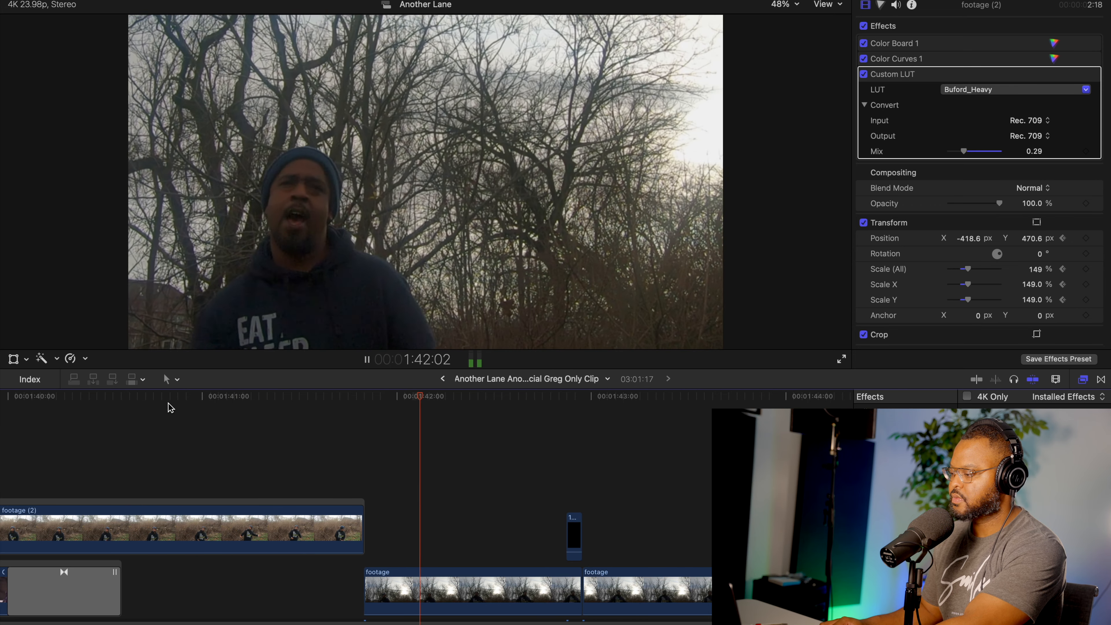
pyautogui.press('space')
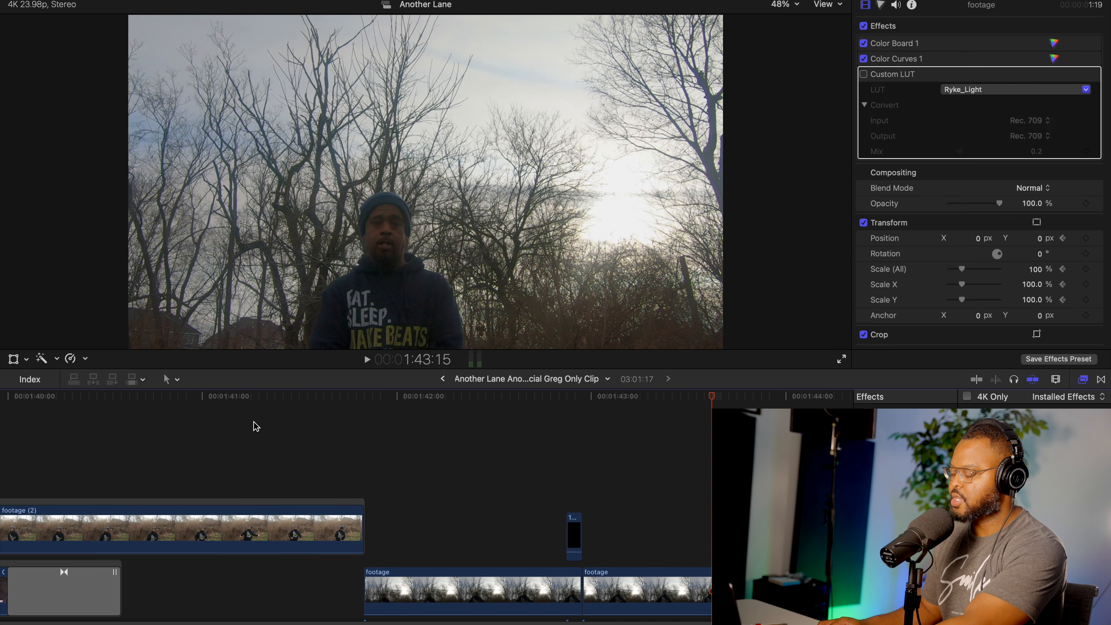
# Select the footage clip after footage (2) and inspect its Transform keyframes at 1:42:10, 1:41:20 and the cut at 1:42:23.
pyautogui.hscroll(9, 262, 427)
pyautogui.click(324, 400)
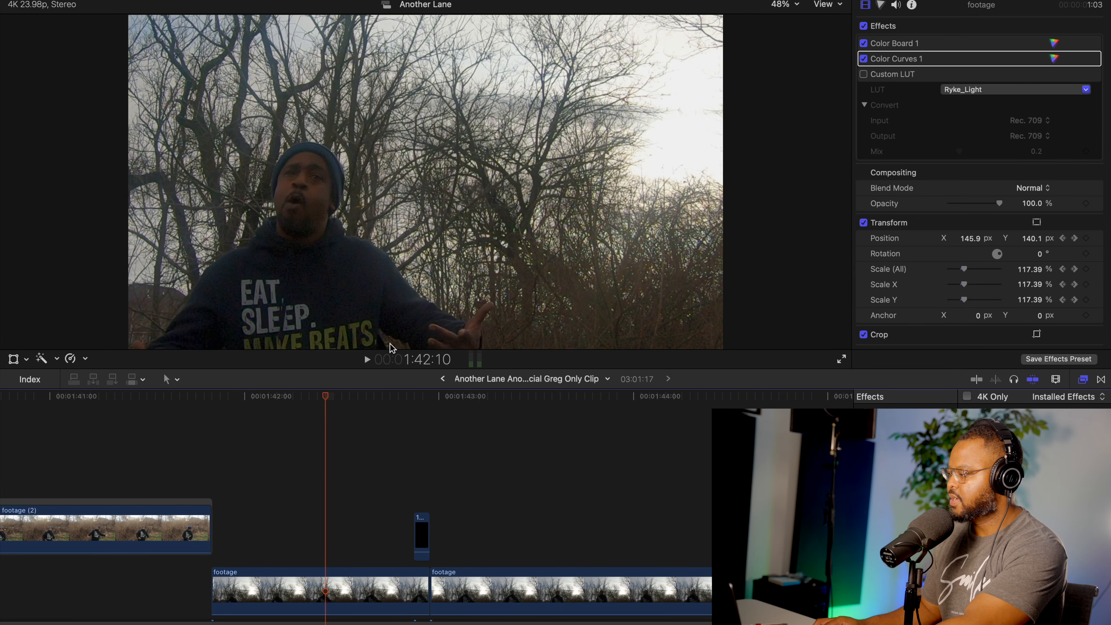
pyautogui.click(368, 586)
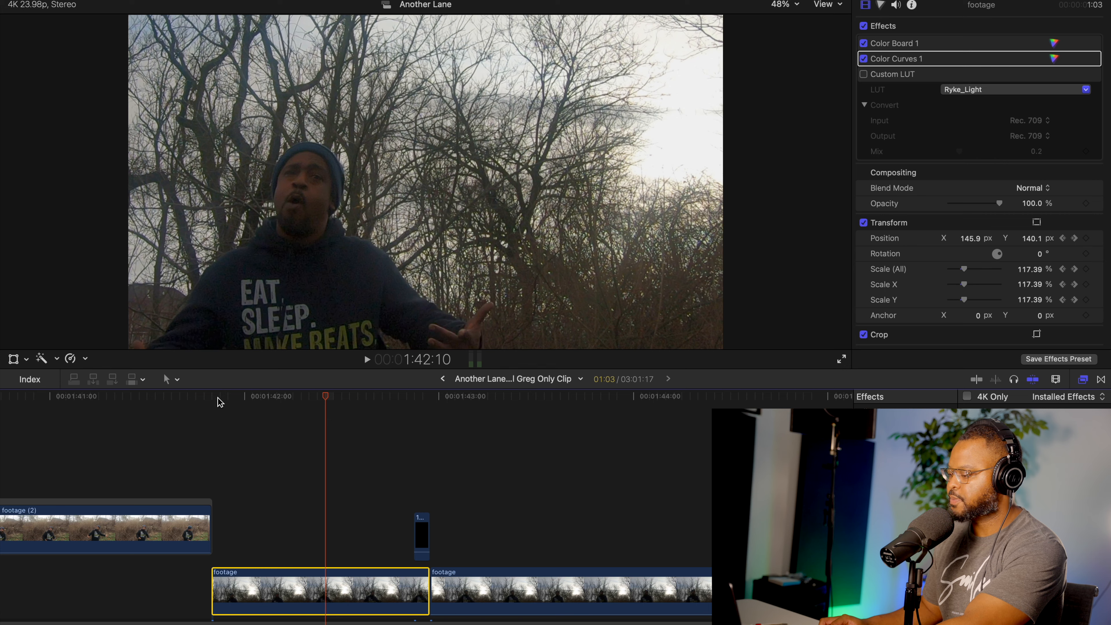
pyautogui.click(242, 403)
pyautogui.moveTo(245, 403); pyautogui.dragTo(217, 426)
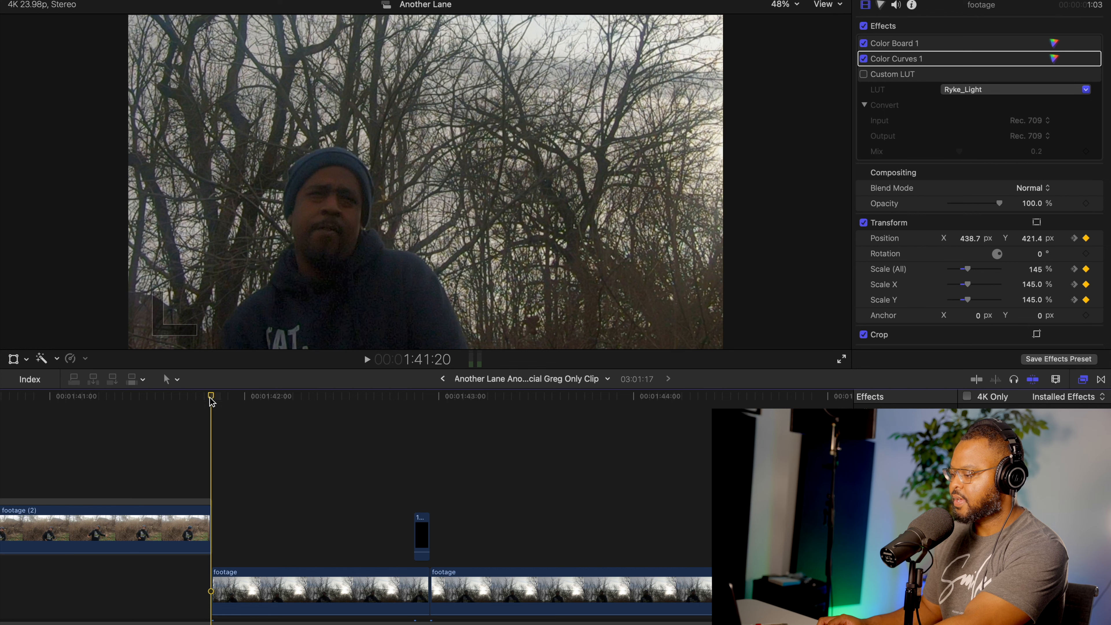
pyautogui.moveTo(212, 401); pyautogui.dragTo(430, 400)
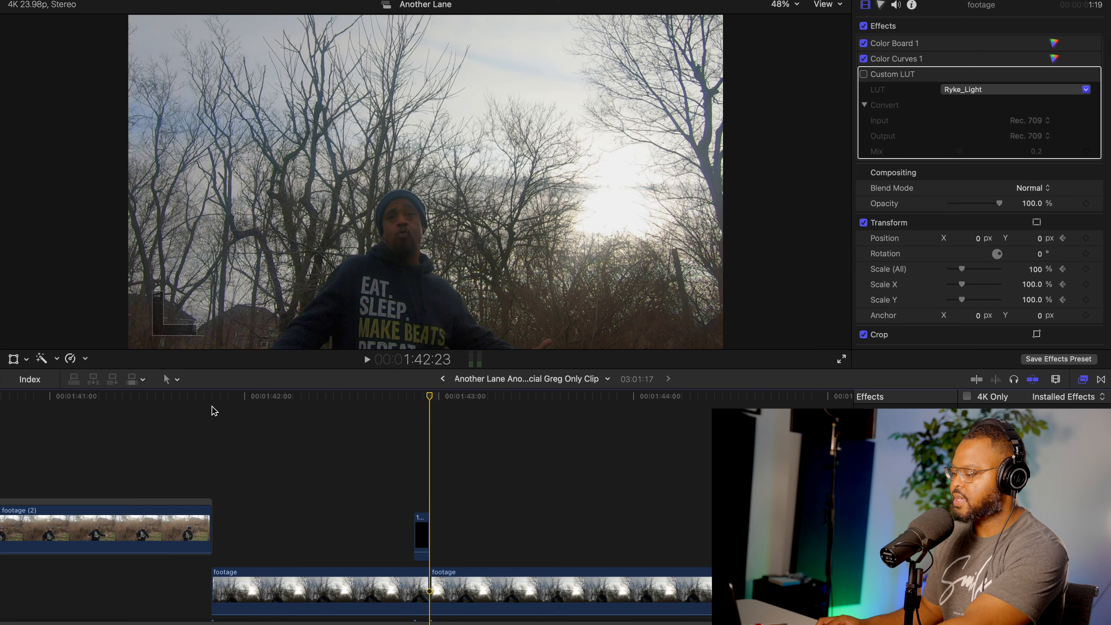
# Play the zoomed tree shots from 1:41:11 through the YCBurn12 overlay to 1:45:19.
pyautogui.click(140, 406)
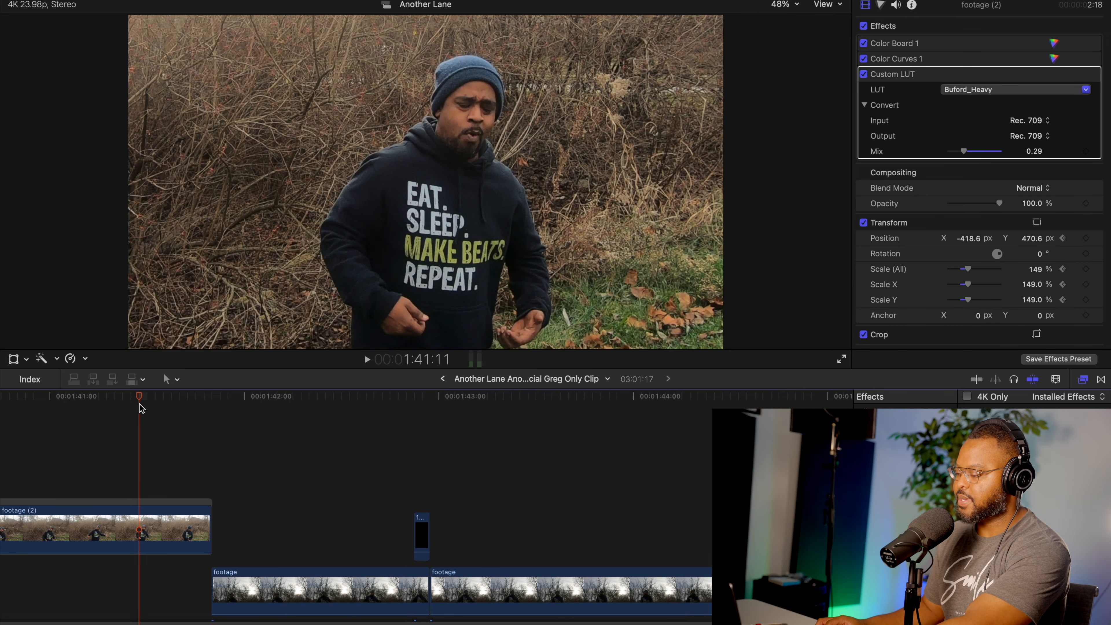
pyautogui.press('space')
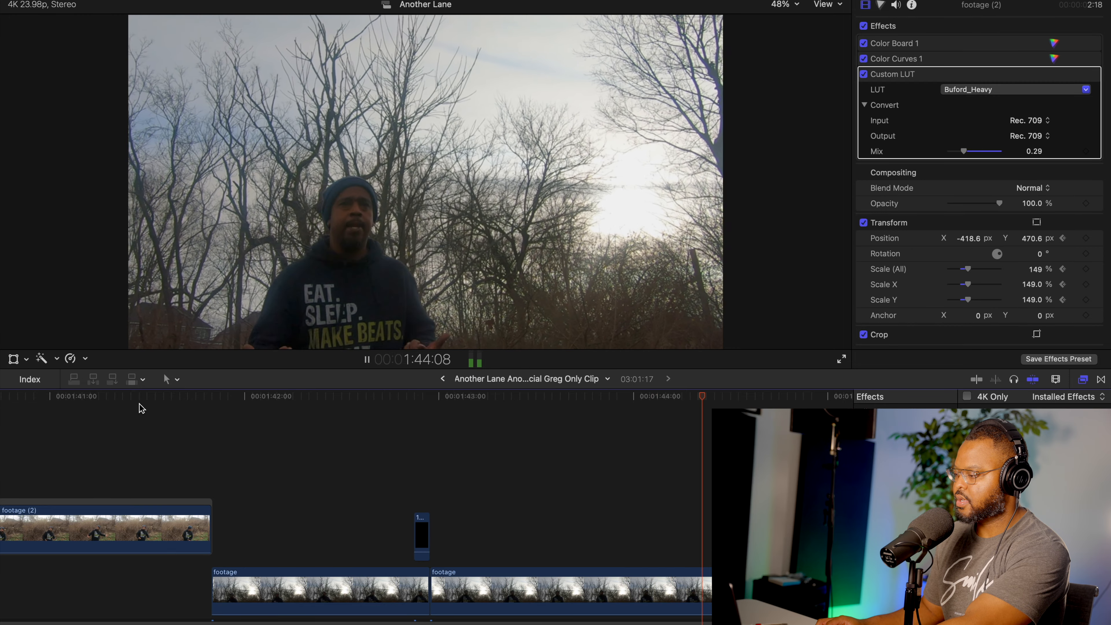
pyautogui.press('space')
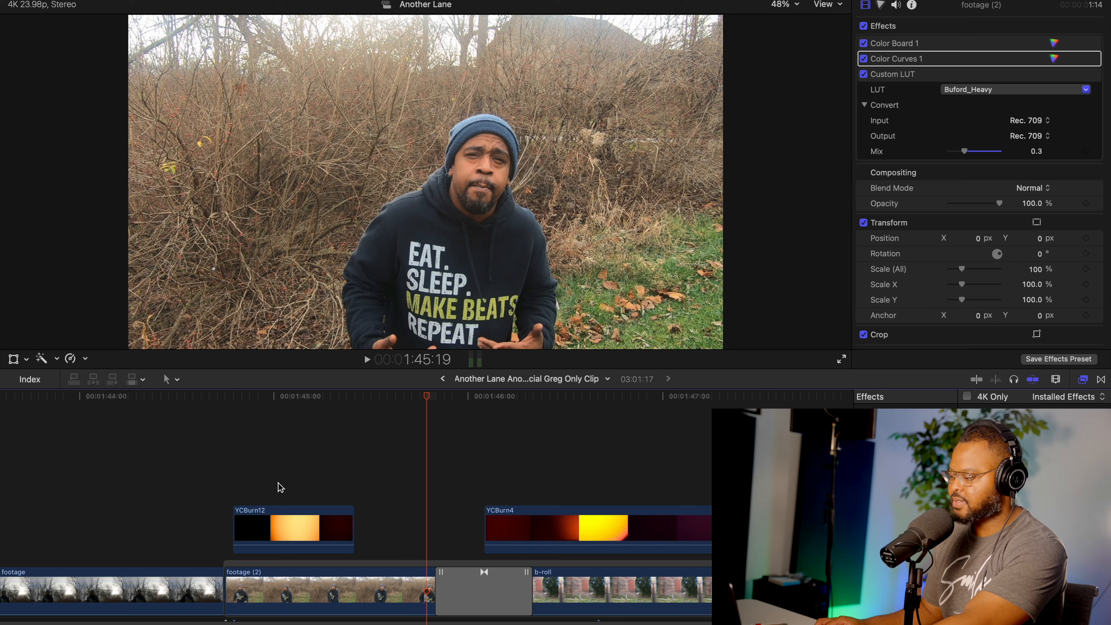
pyautogui.hscroll(3, 279, 483)
# Play from 1:44:04 through the transition into the b-roll clip up to 1:47:03.
pyautogui.click(29, 401)
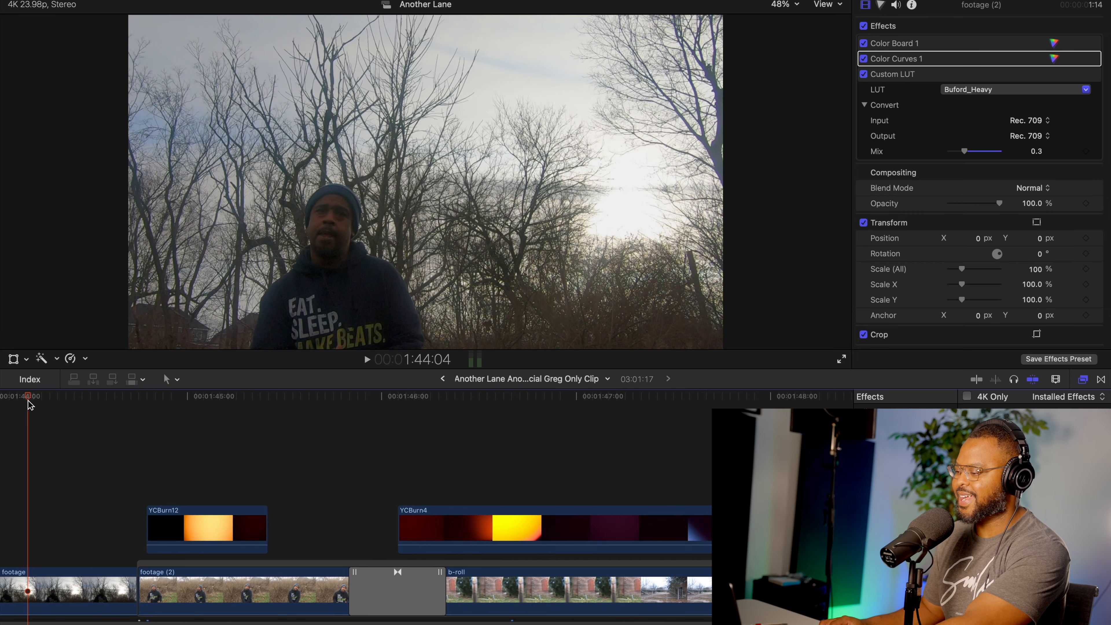
pyautogui.press('space')
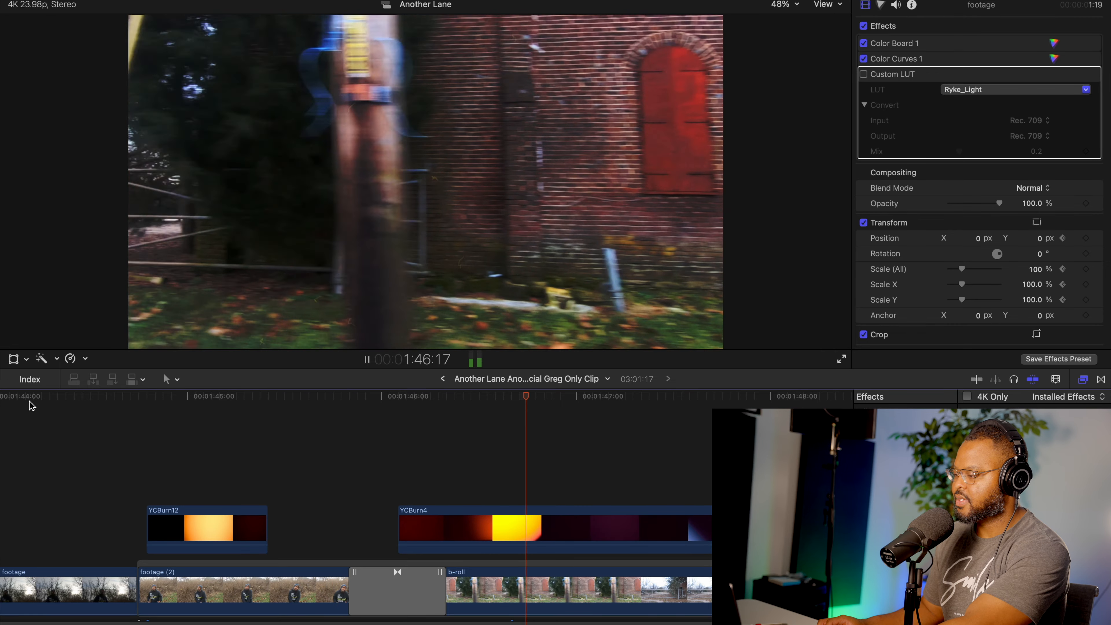
pyautogui.press('space')
# Select the b-roll clip beneath the YCBurn4 overlay at 1:47:07 and examine its custom speed settings.
pyautogui.hscroll(10, 264, 485)
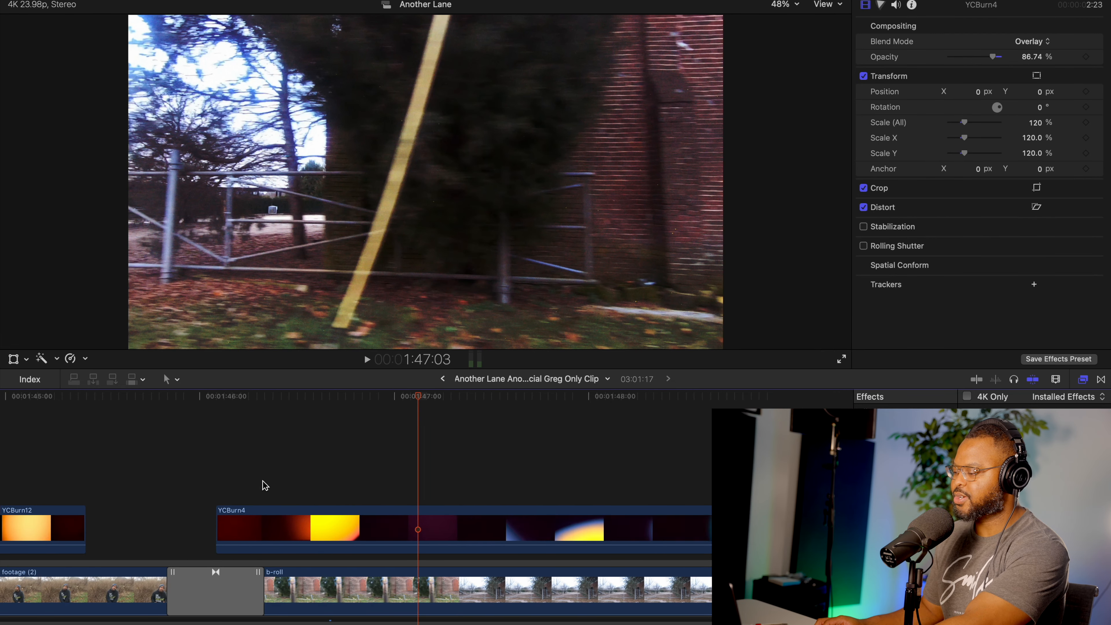
pyautogui.hscroll(-3, 264, 485)
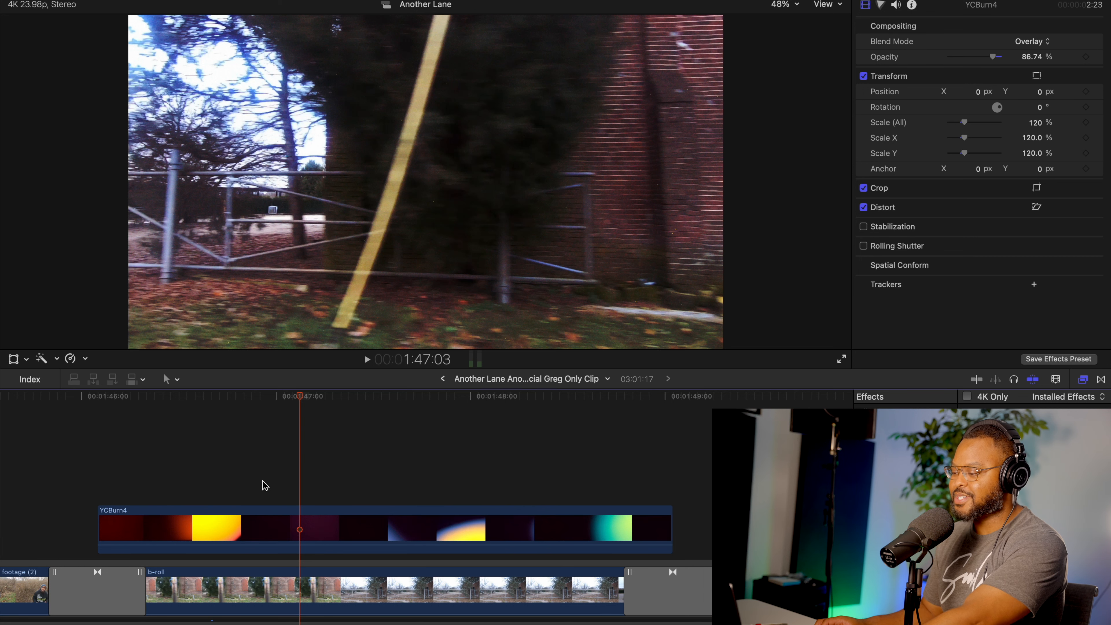
pyautogui.hscroll(-2, 265, 485)
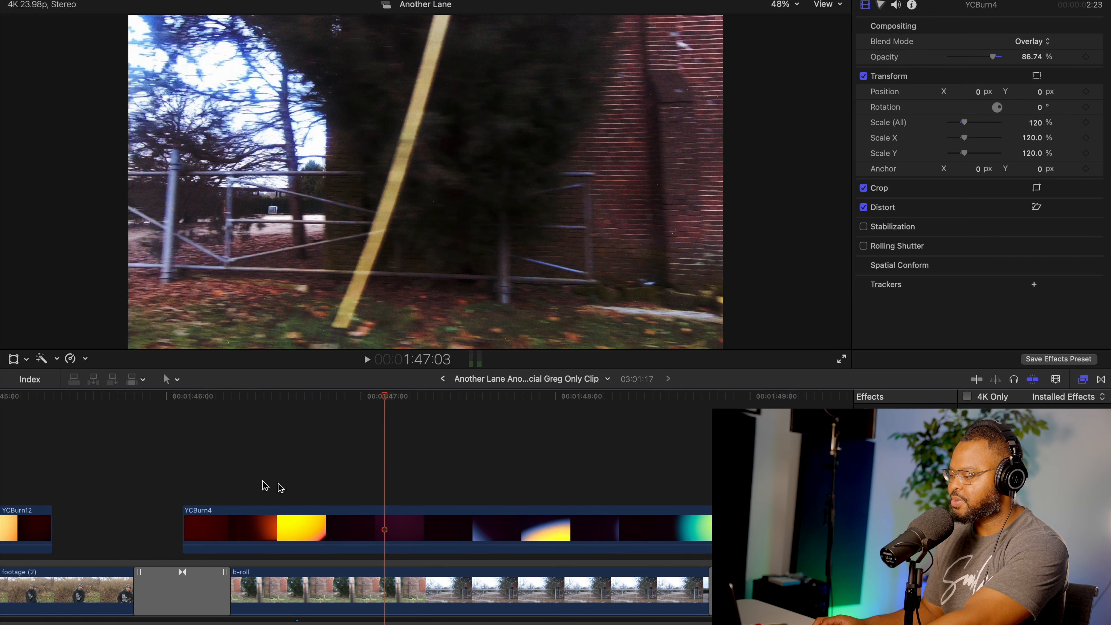
pyautogui.click(344, 399)
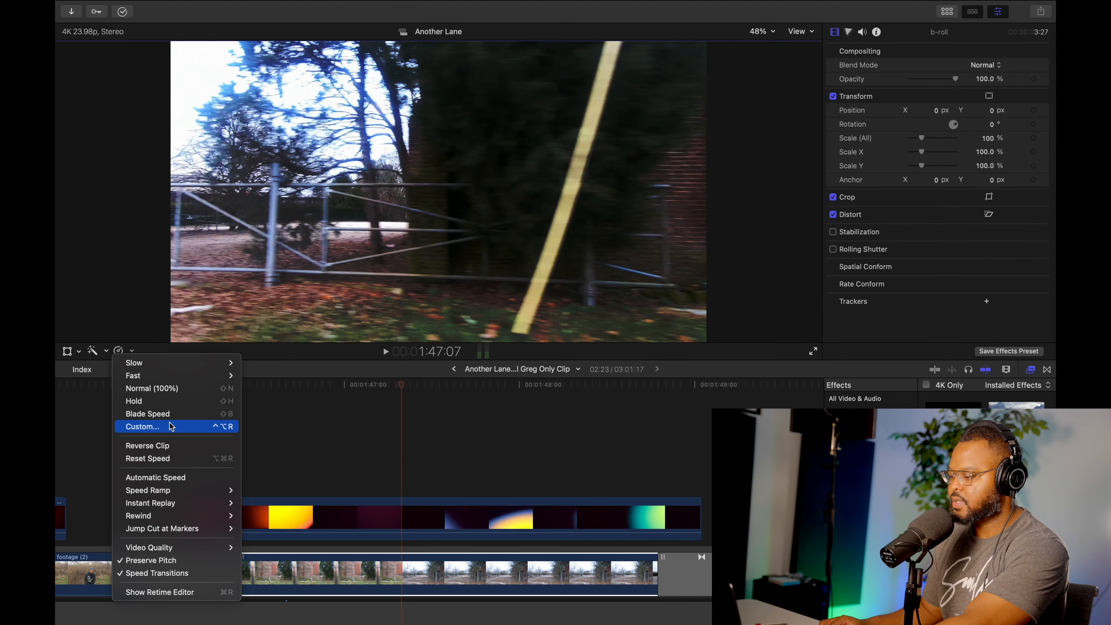
pyautogui.click(170, 426)
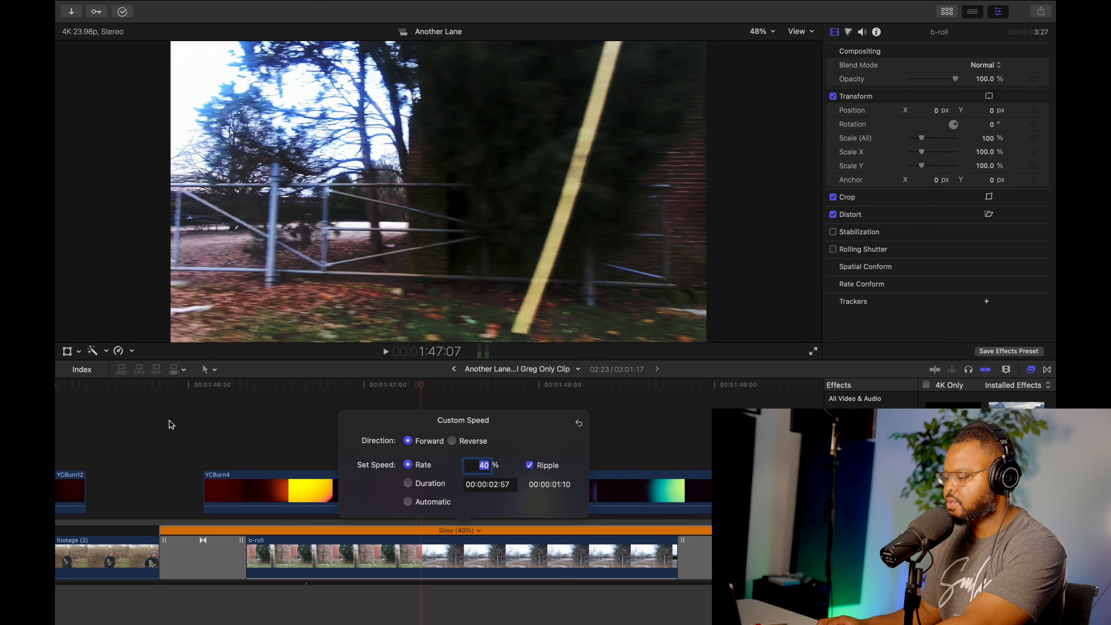
# Leave the speed settings and play the slowed b-roll clip with its light burn from 1:45:17 to 1:48:16.
pyautogui.click(143, 385)
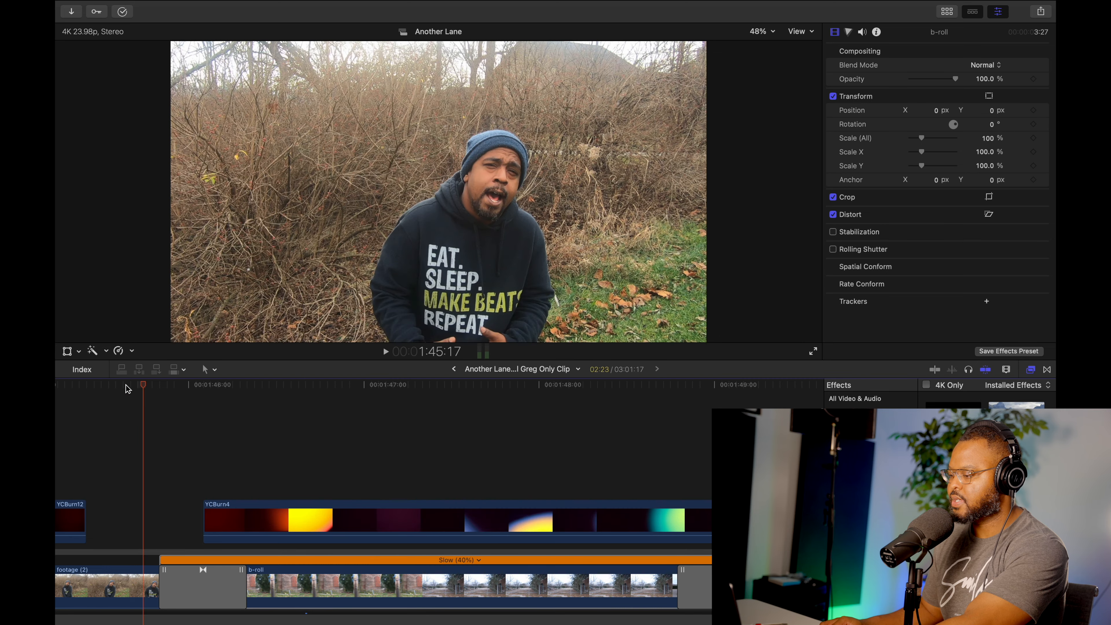
pyautogui.press('space')
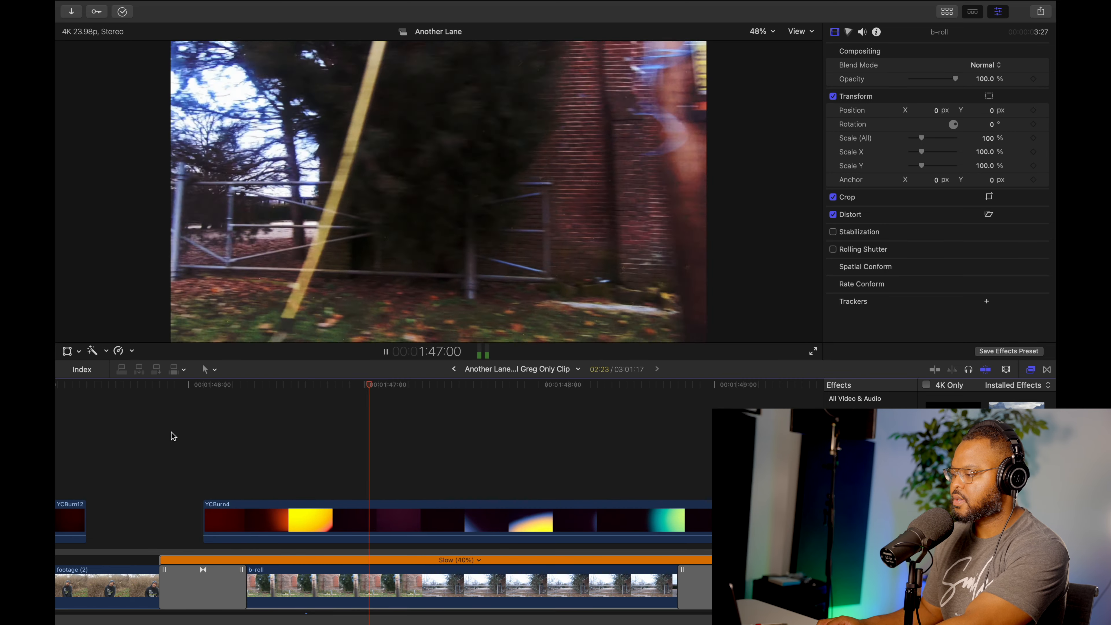
pyautogui.press('space')
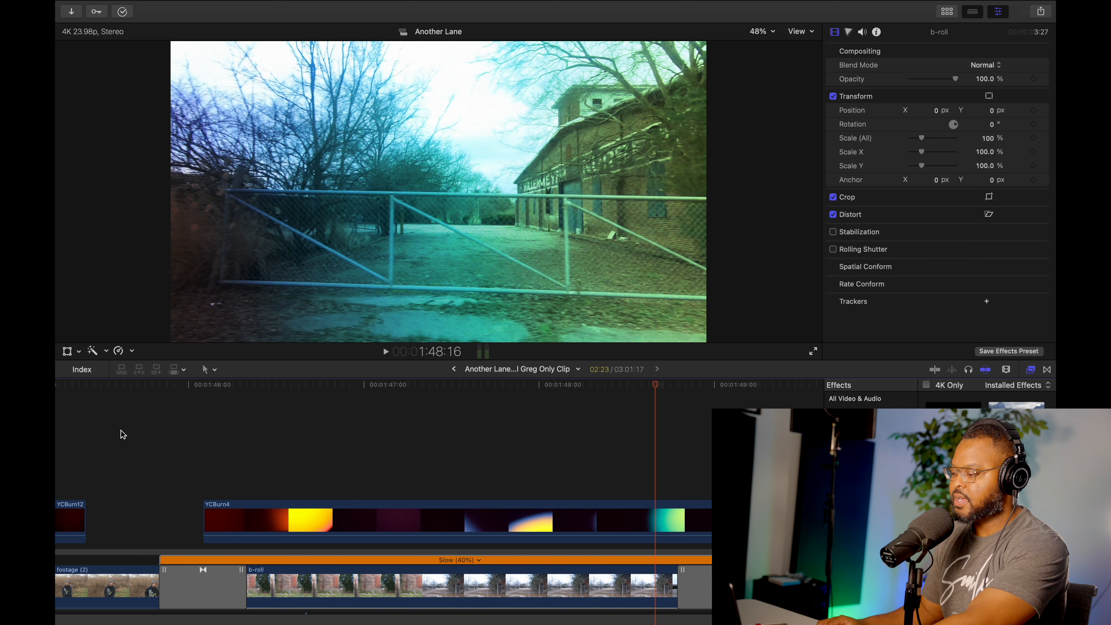
# Replay the b-roll section from 1:46:00 into the following tree shots up to 1:50:09.
pyautogui.click(188, 395)
pyautogui.press('space')
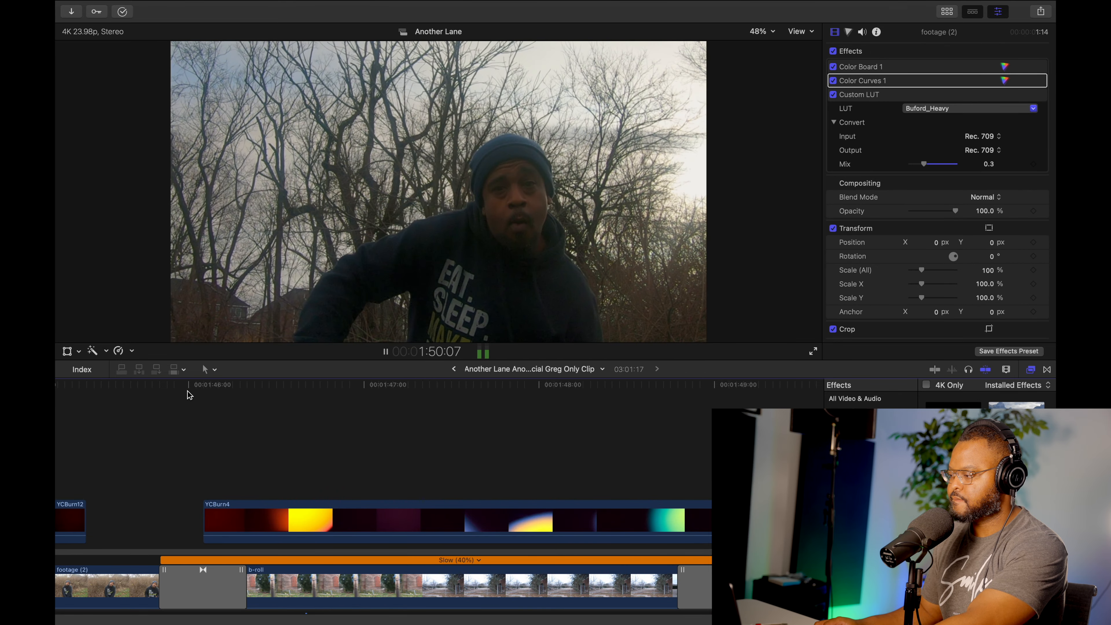
pyautogui.press('space')
# Select the short footage clip after the b-roll transition and play from just before 1:49:00 to 1:51:01.
pyautogui.click(286, 584)
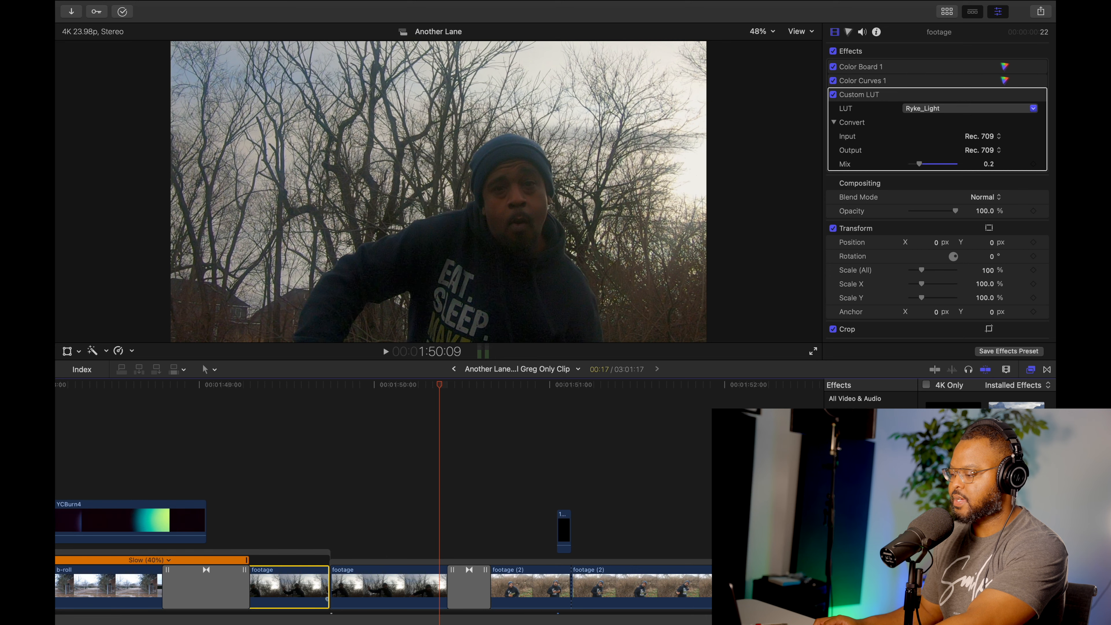
pyautogui.click(170, 385)
pyautogui.press('space')
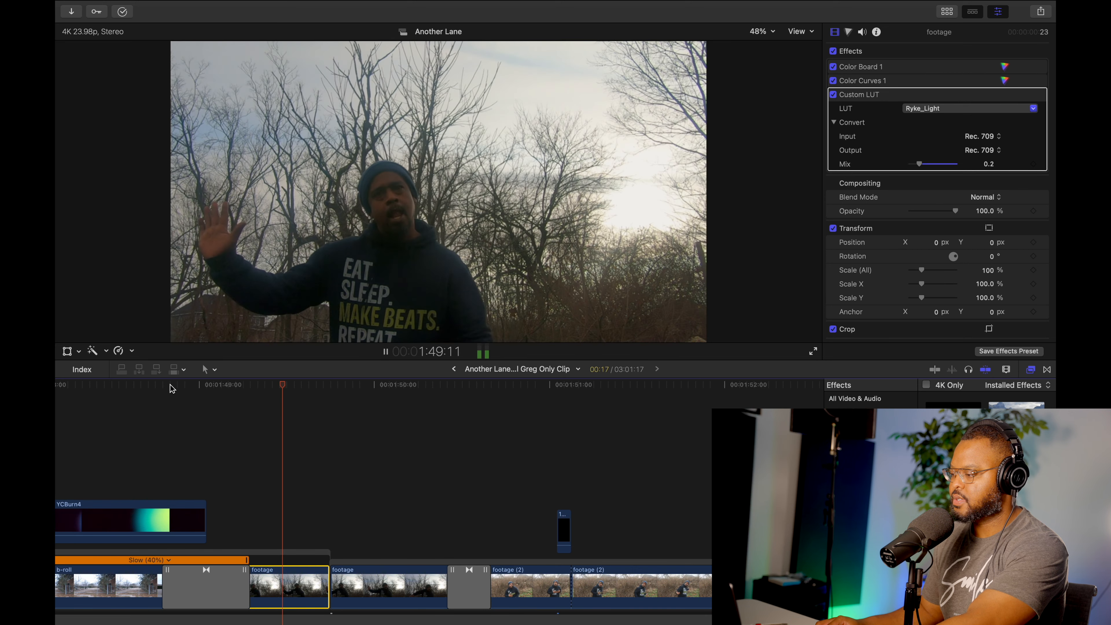
pyautogui.press('space')
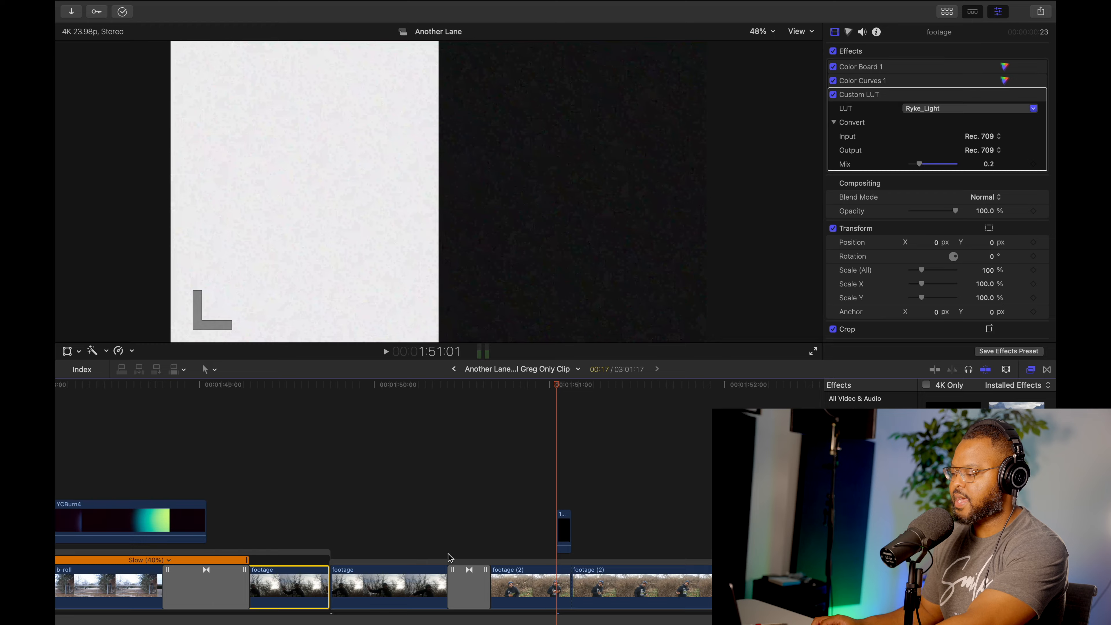
# Play the remaining outdoor and b-roll shots from about 1:49:16 past 2:02:05 and 2:23:09.
pyautogui.click(319, 399)
pyautogui.press('space')
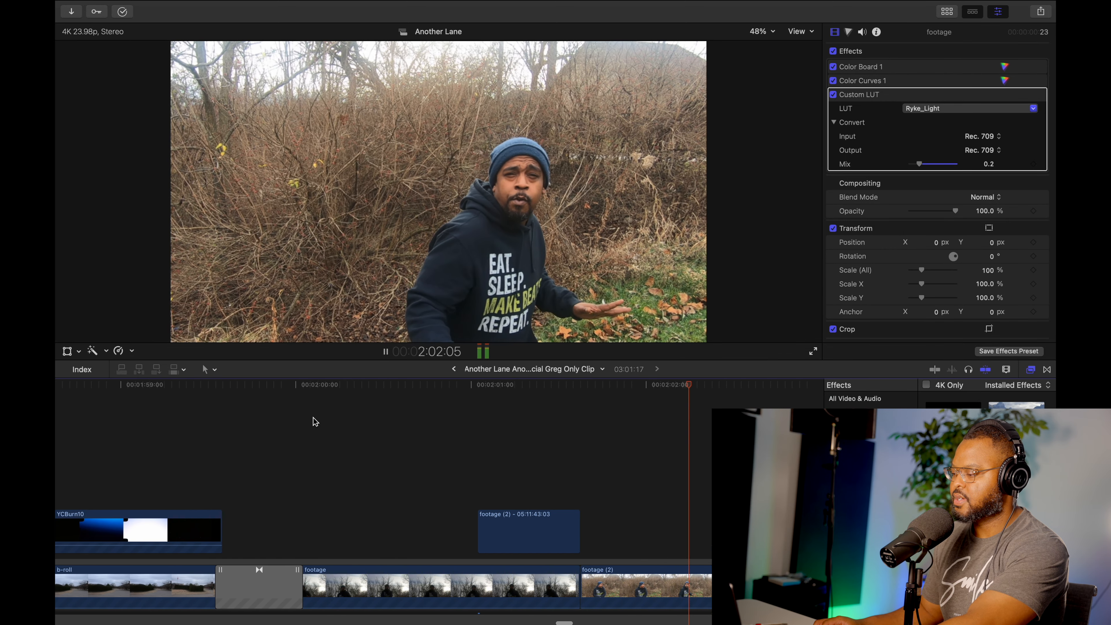
pyautogui.click(411, 384)
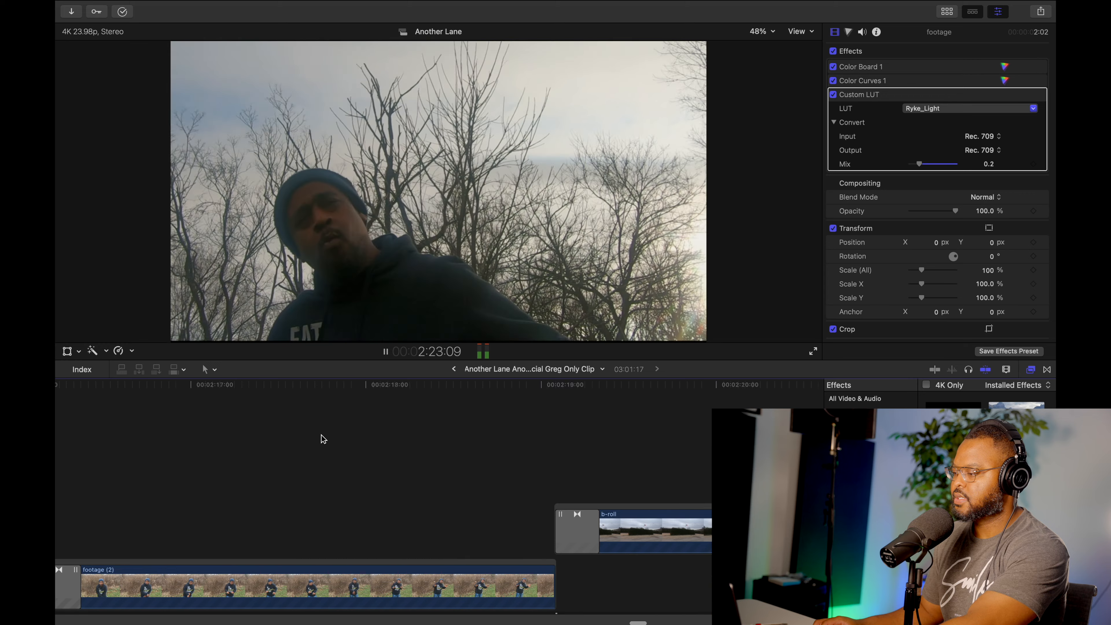
pyautogui.press('space')
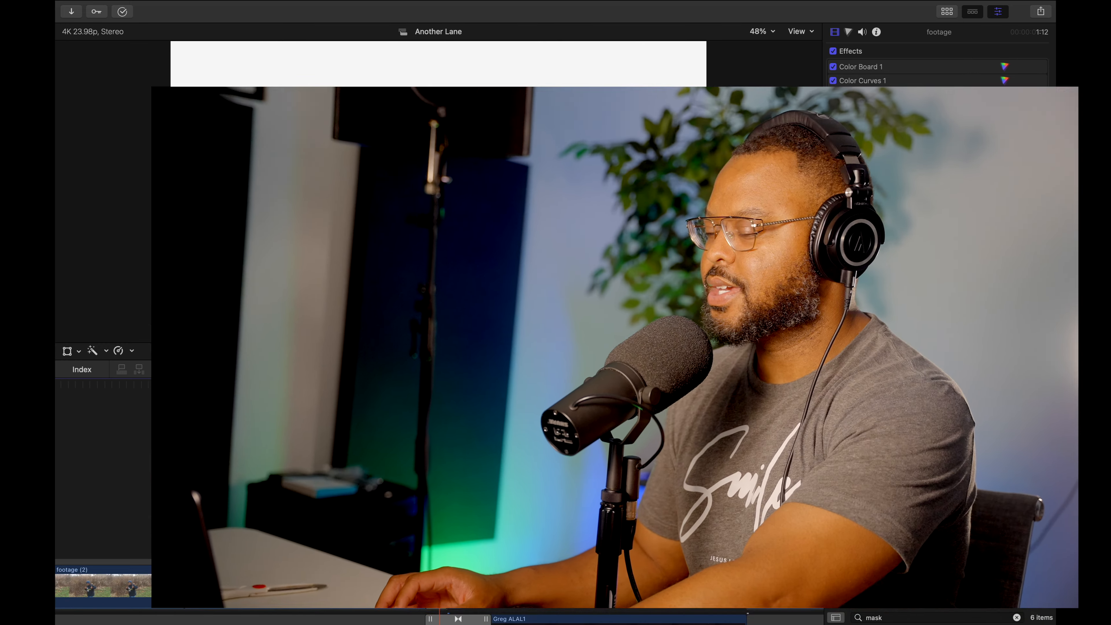